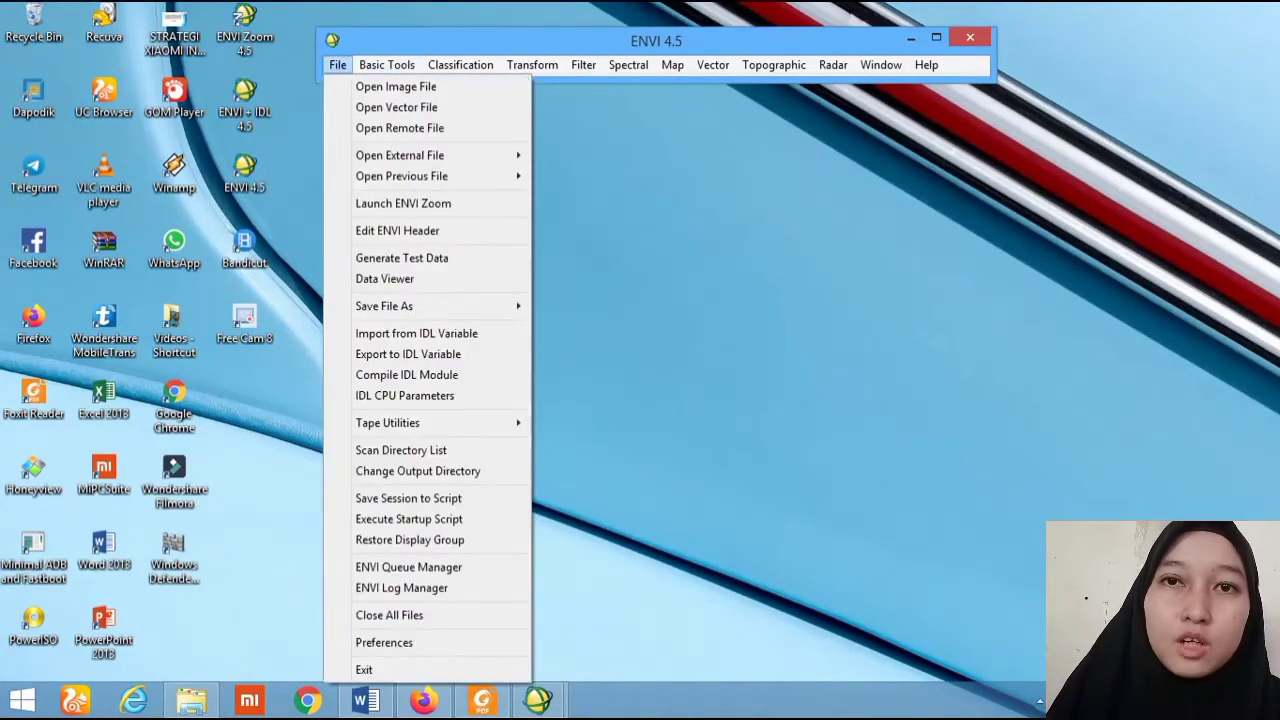
Step: Open the CROPP_KUANSING DILA image and its HDR file from the citra folder on Data (G:)
left_click(396, 86)
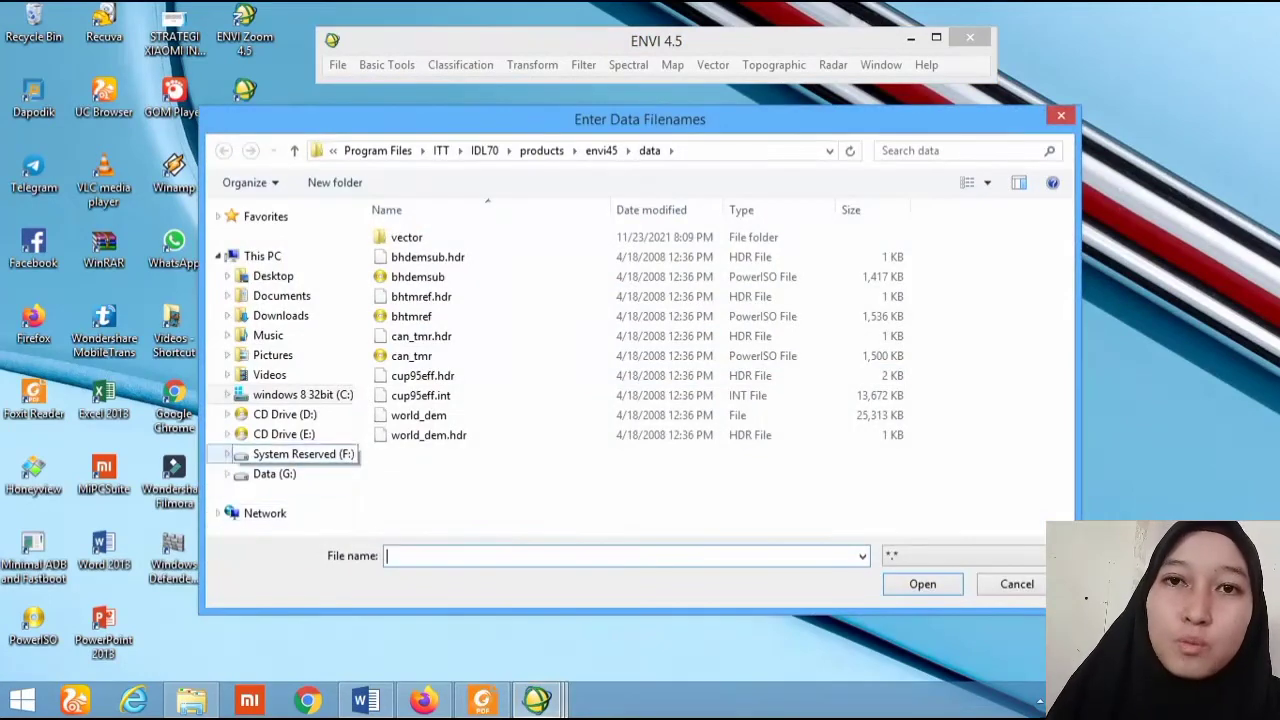
left_click(274, 474)
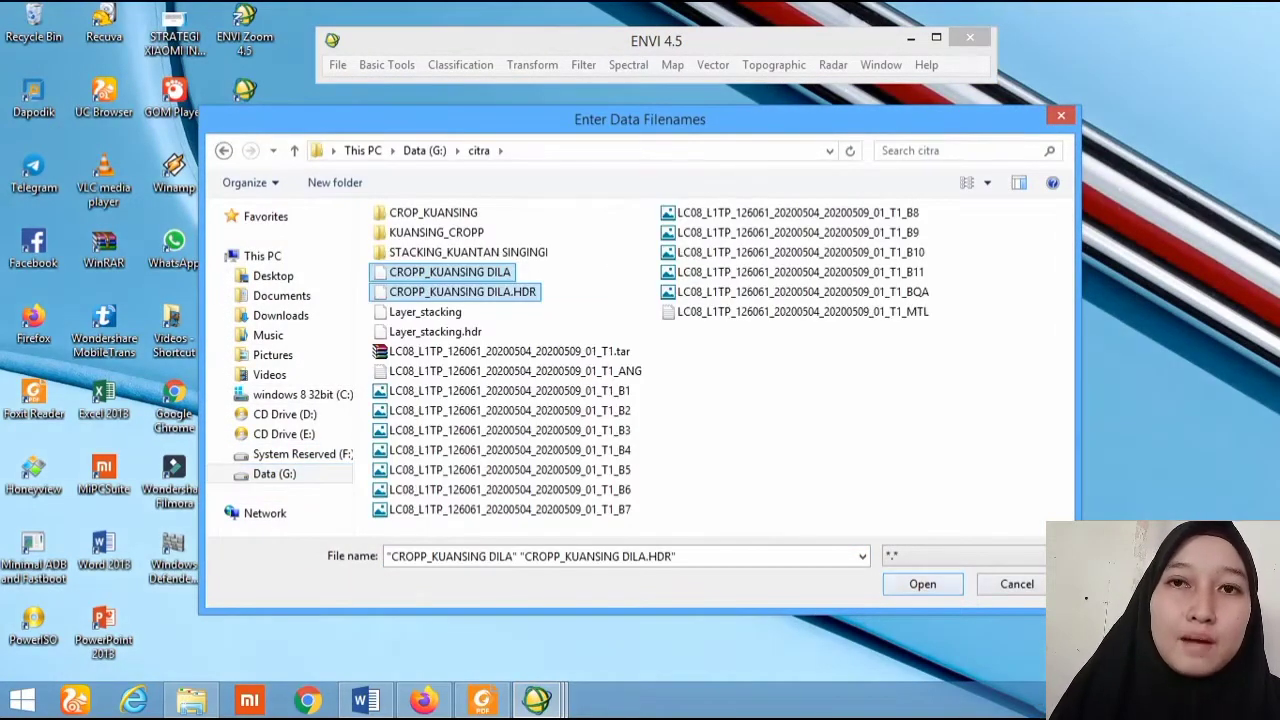
key("Return")
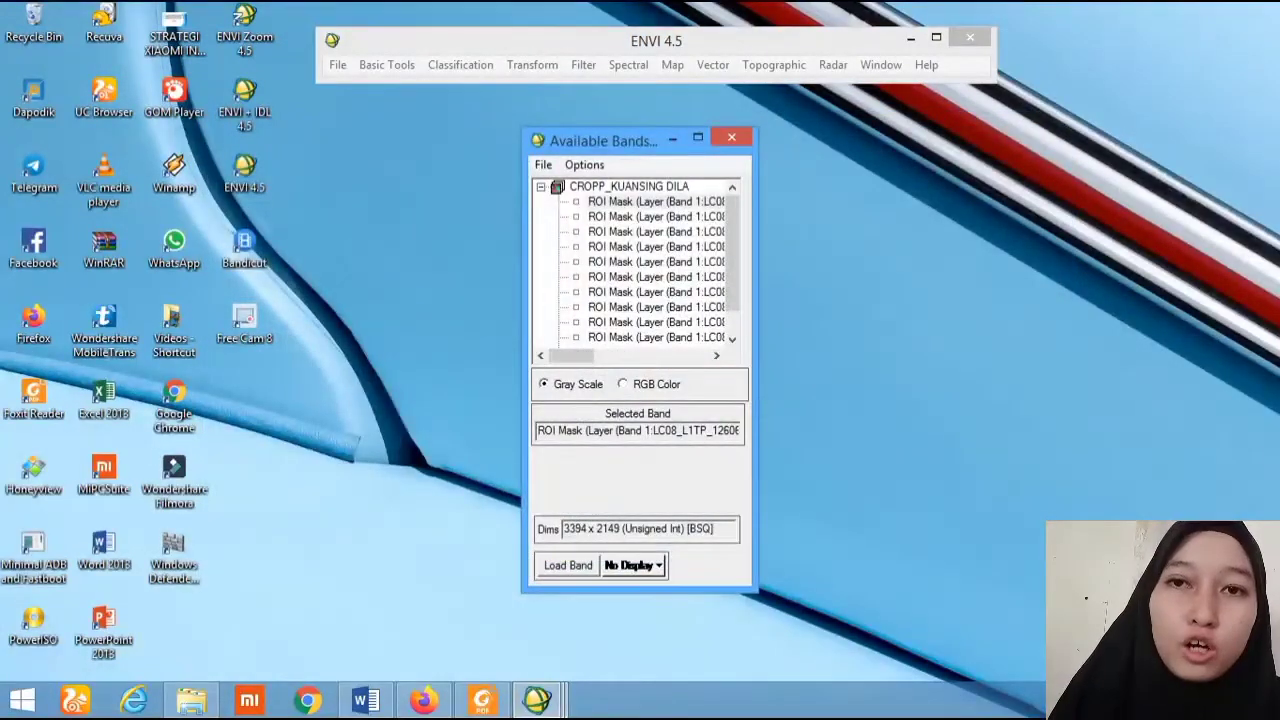
Step: Load a natural-colour RGB composite of the cropped image into a display, with band 3 as green and band 2 as blue
left_click_drag(573, 356, 686, 356)
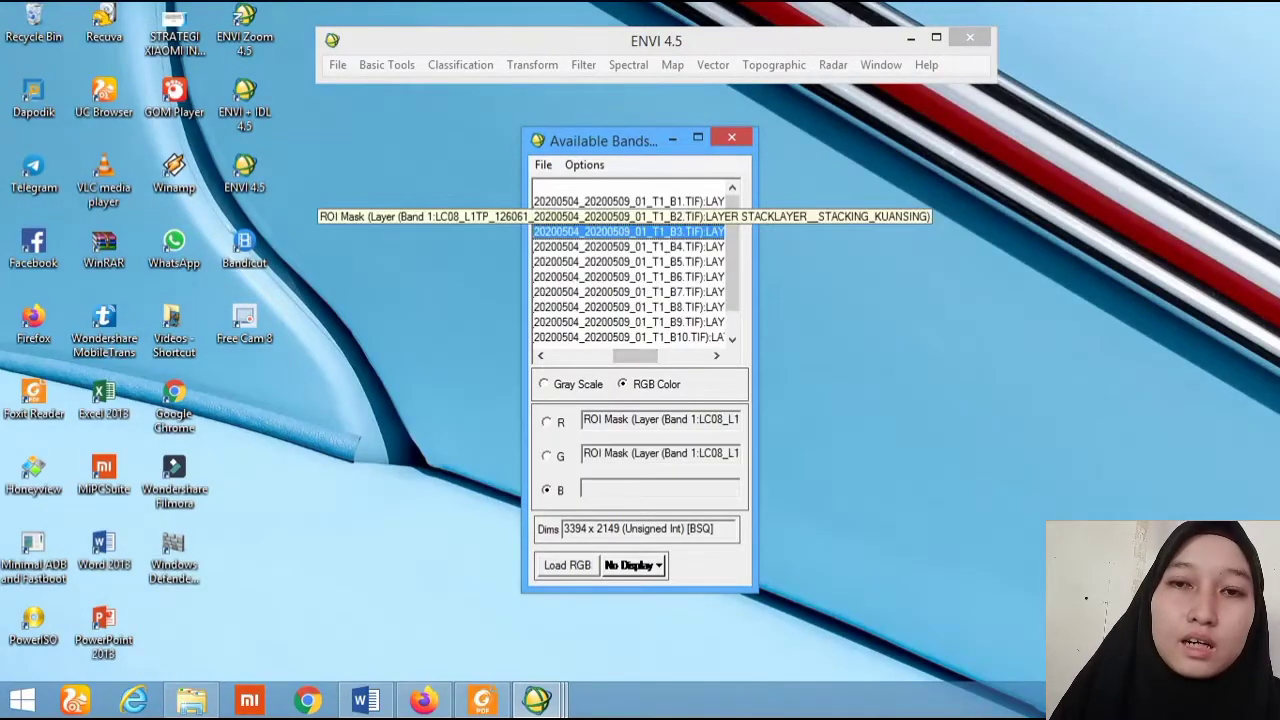
left_click(640, 217)
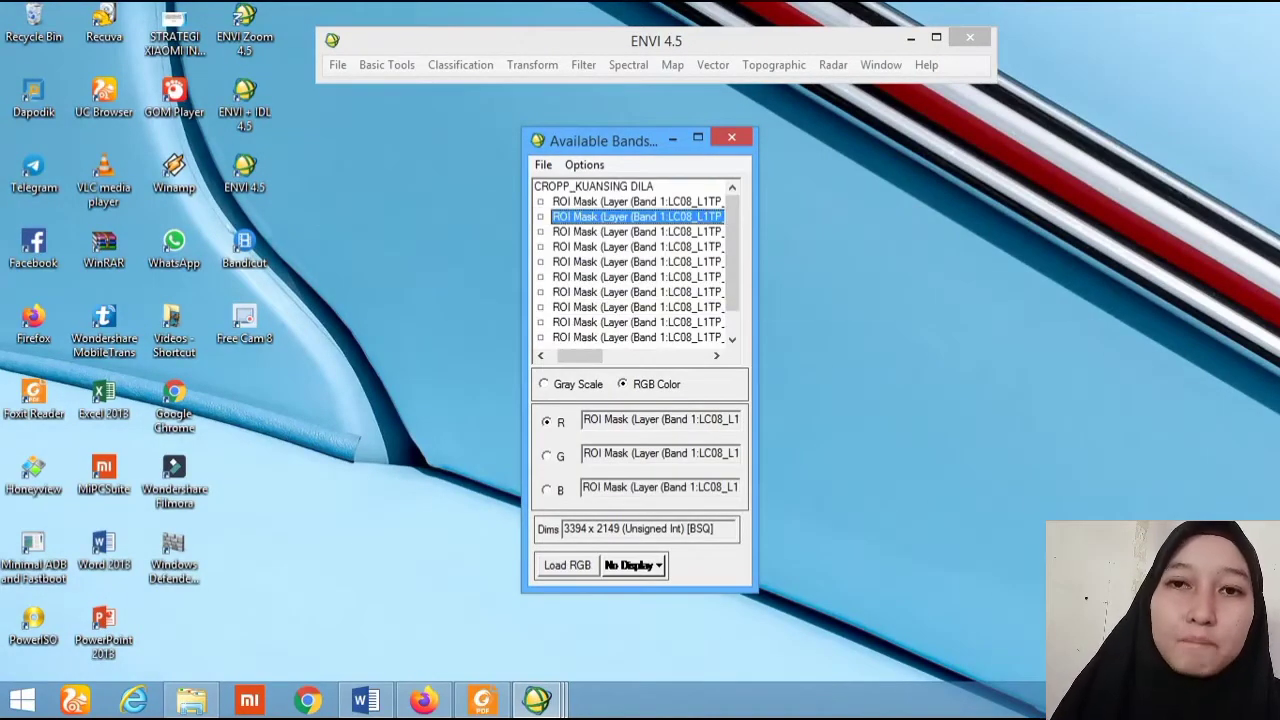
left_click(567, 566)
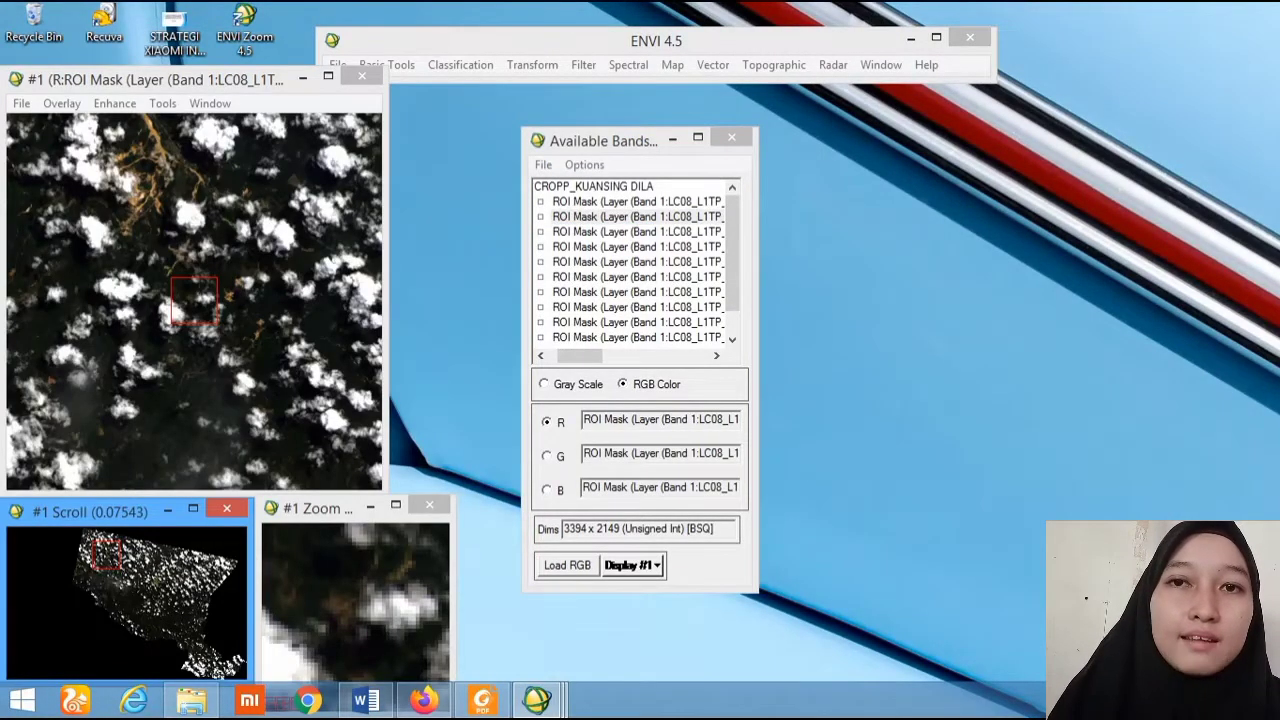
Step: Place the Available Bands list directly beside the natural-colour image window
left_click_drag(600, 141, 481, 73)
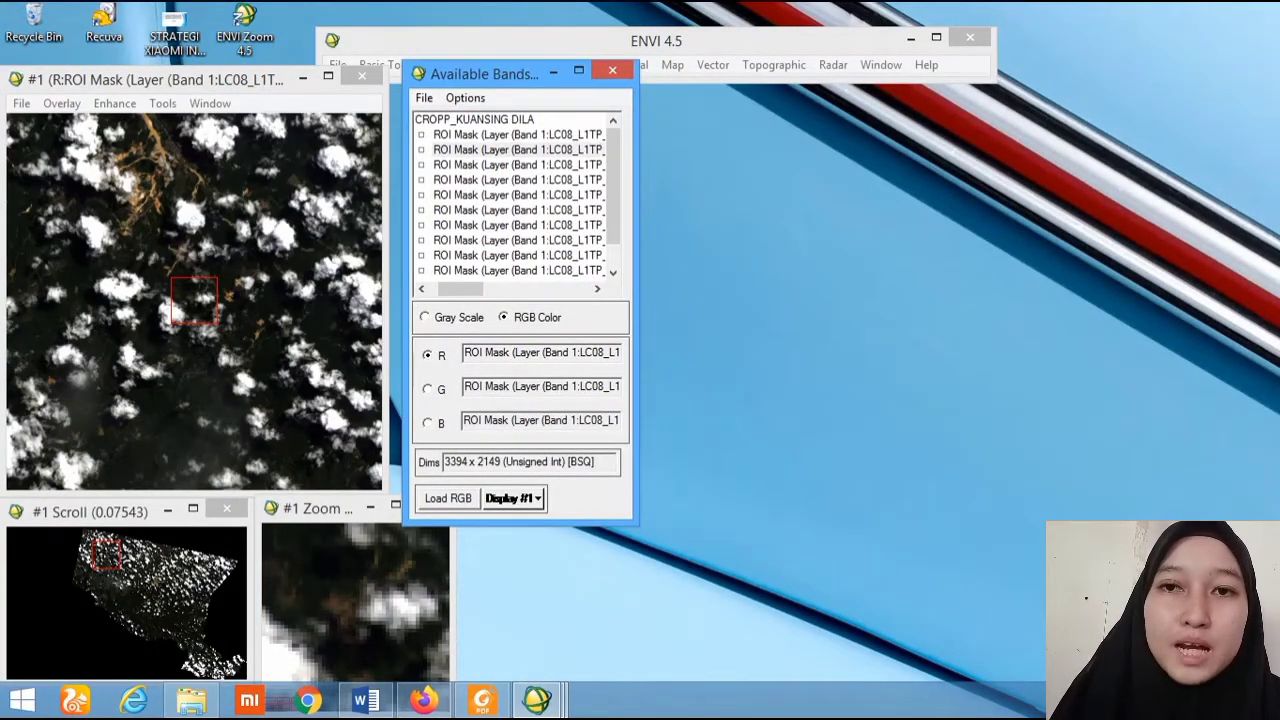
left_click(553, 71)
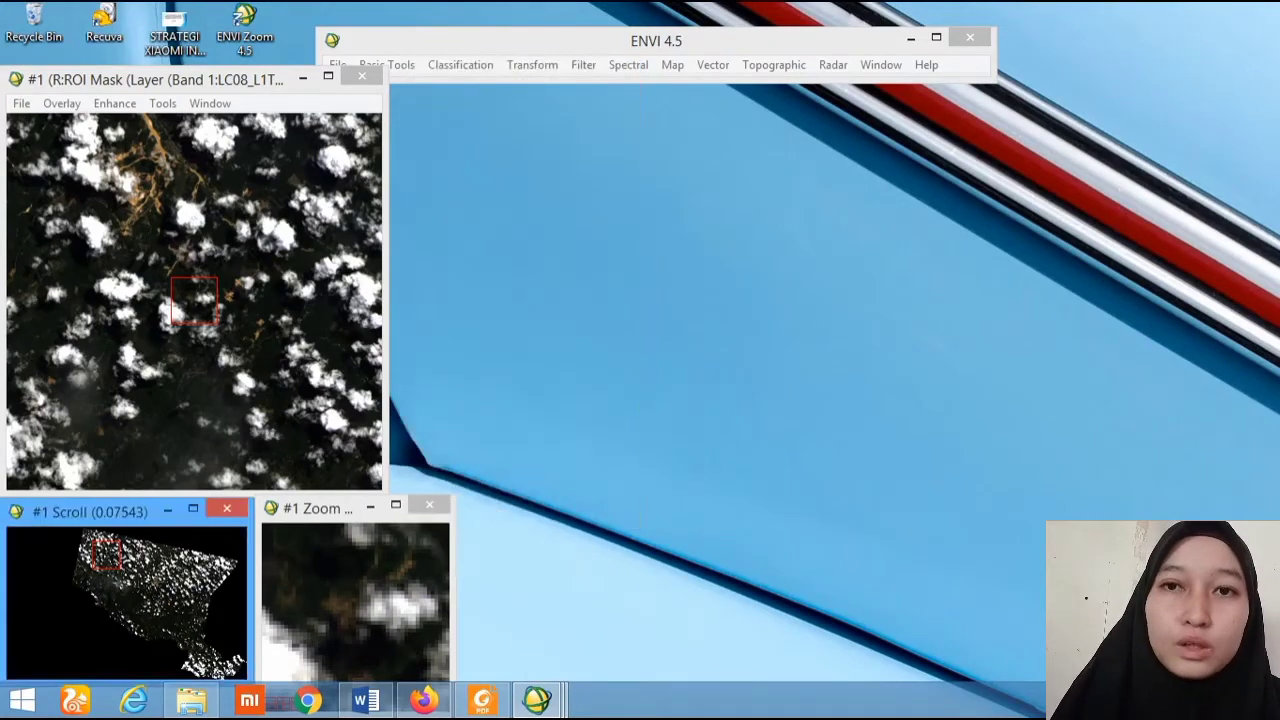
mouse_move(537, 700)
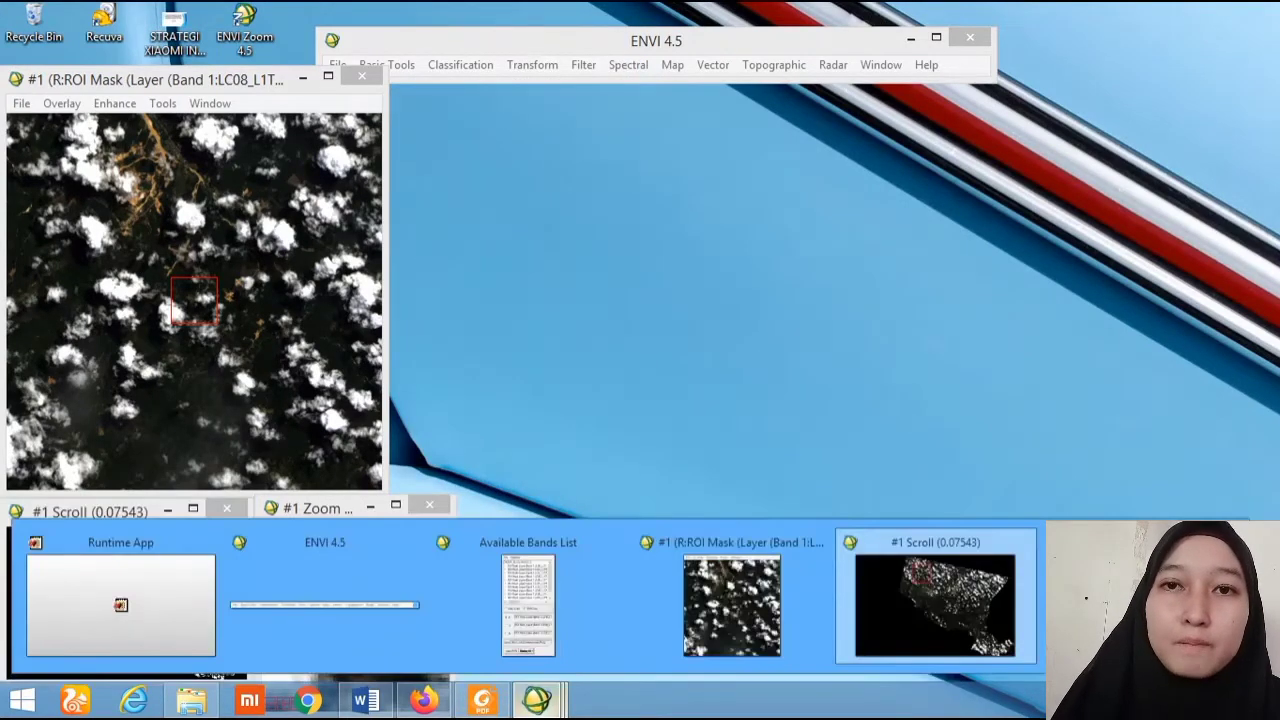
left_click(528, 600)
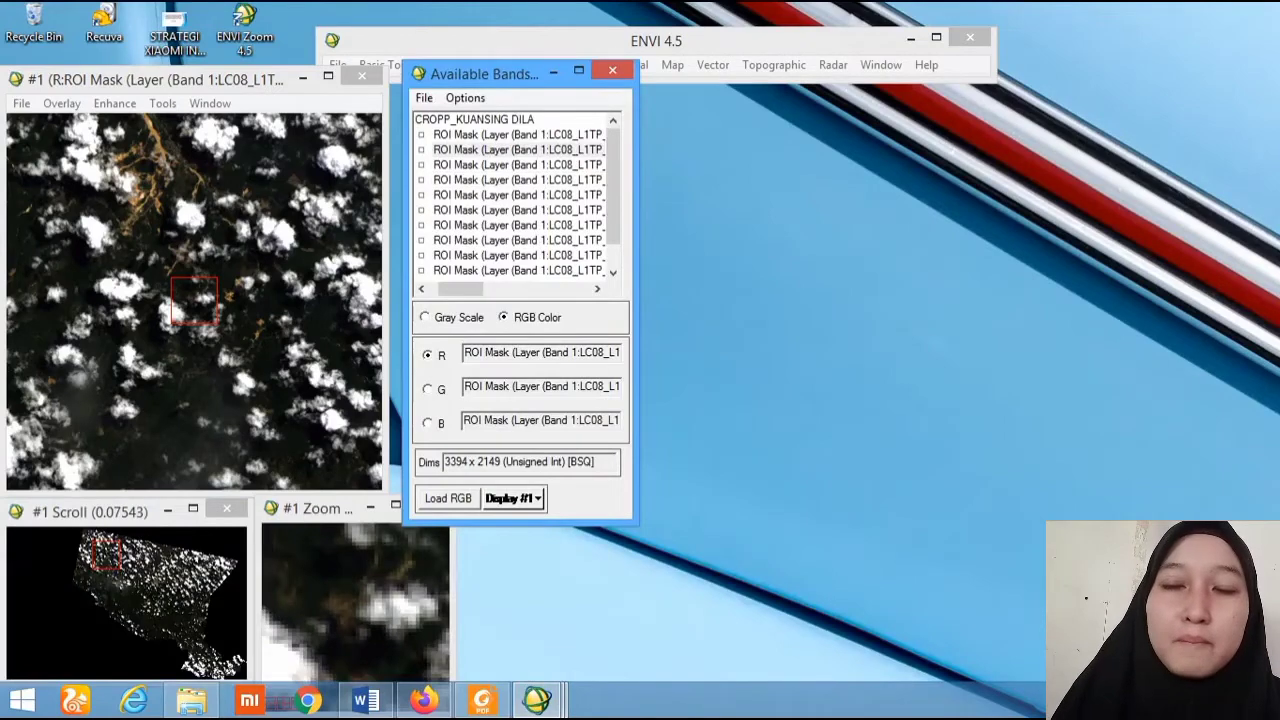
left_click_drag(484, 74, 603, 140)
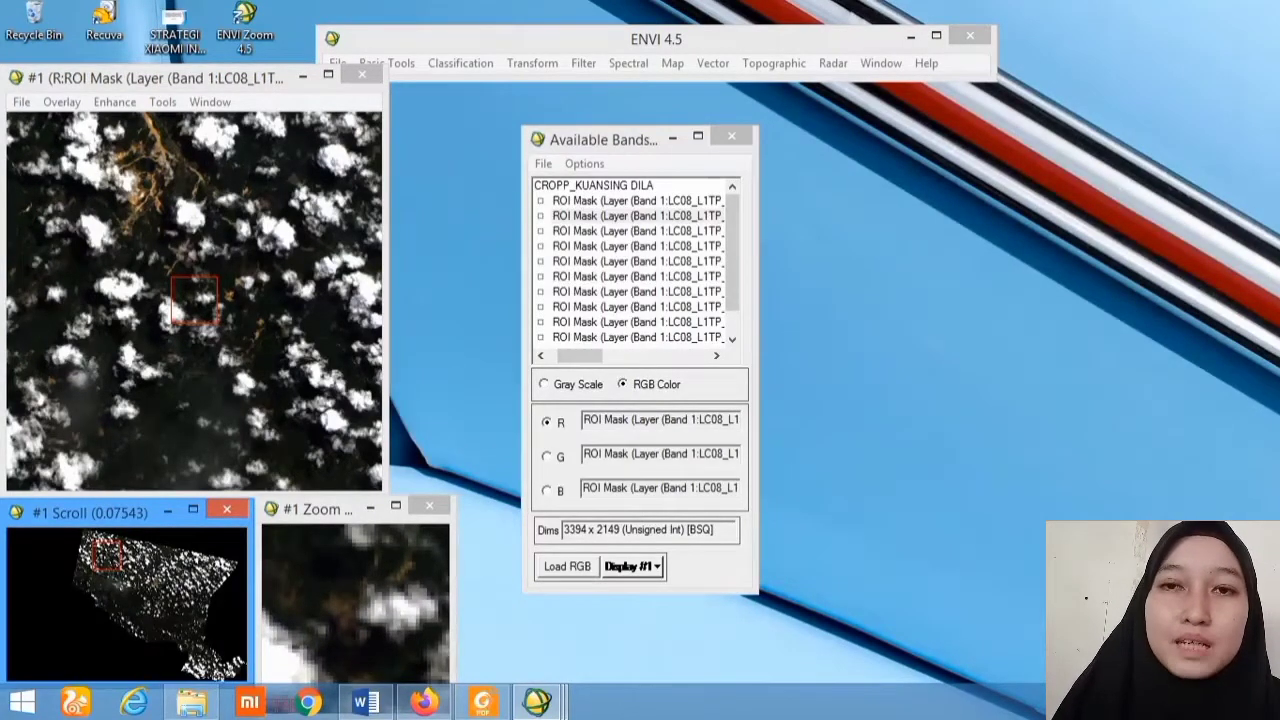
left_click_drag(600, 139, 481, 71)
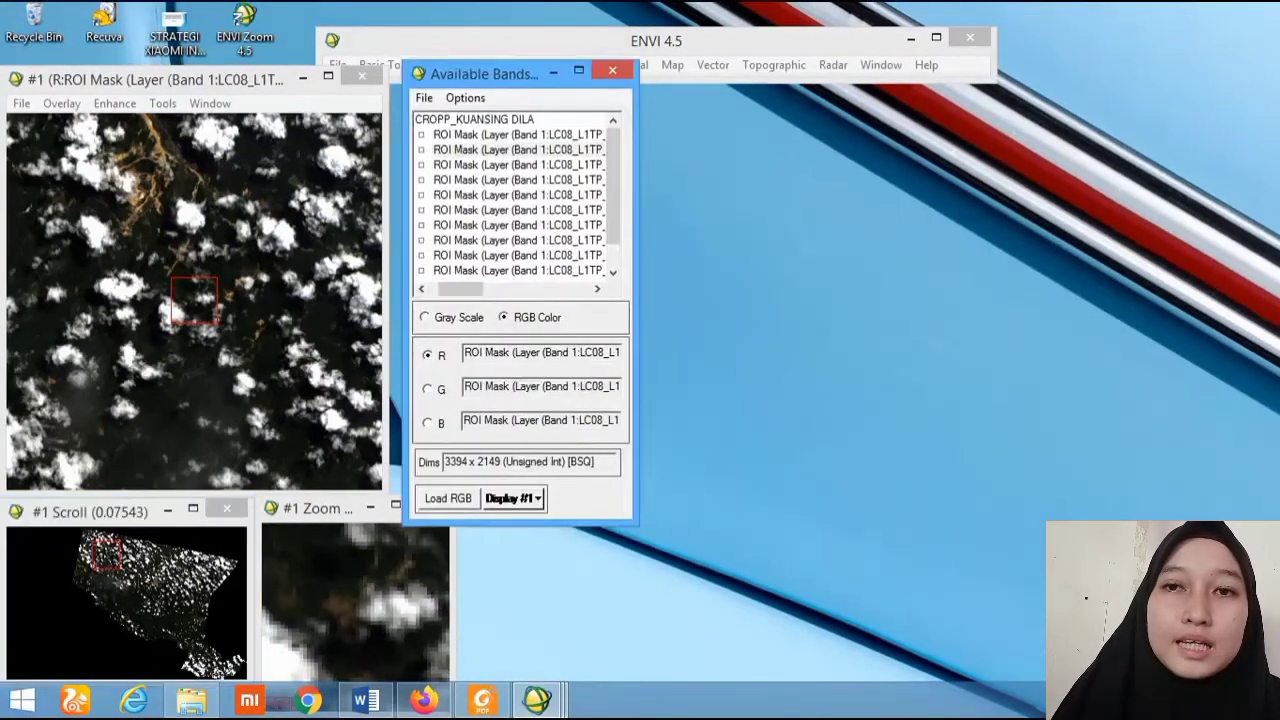
left_click_drag(474, 77, 498, 109)
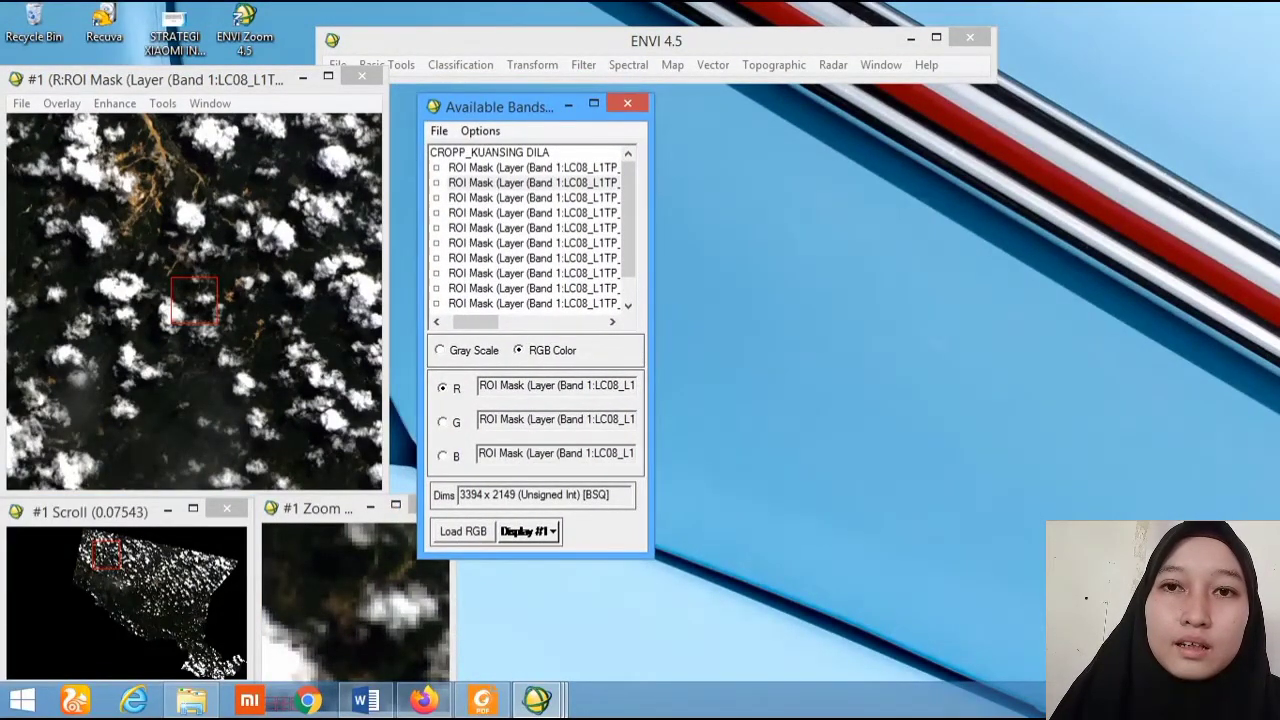
Step: Create a second image display and place its window beside the Available Bands list
left_click(529, 531)
left_click(561, 556)
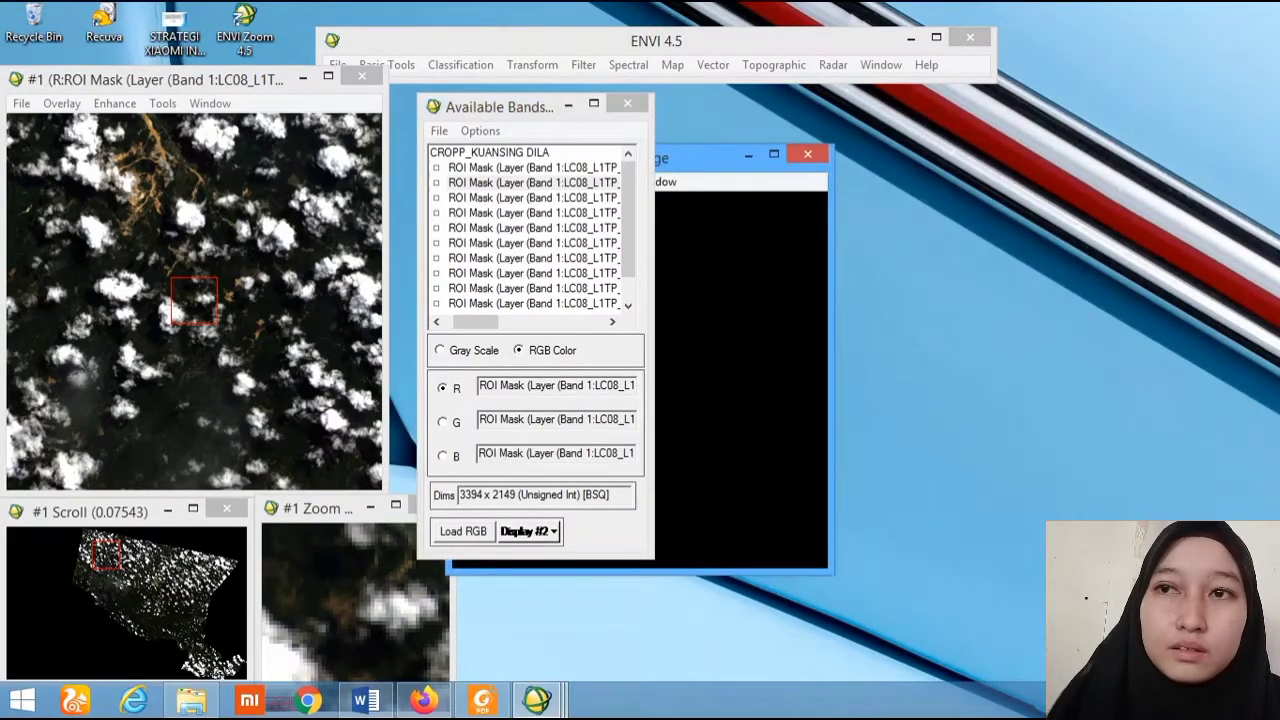
left_click_drag(704, 158, 911, 107)
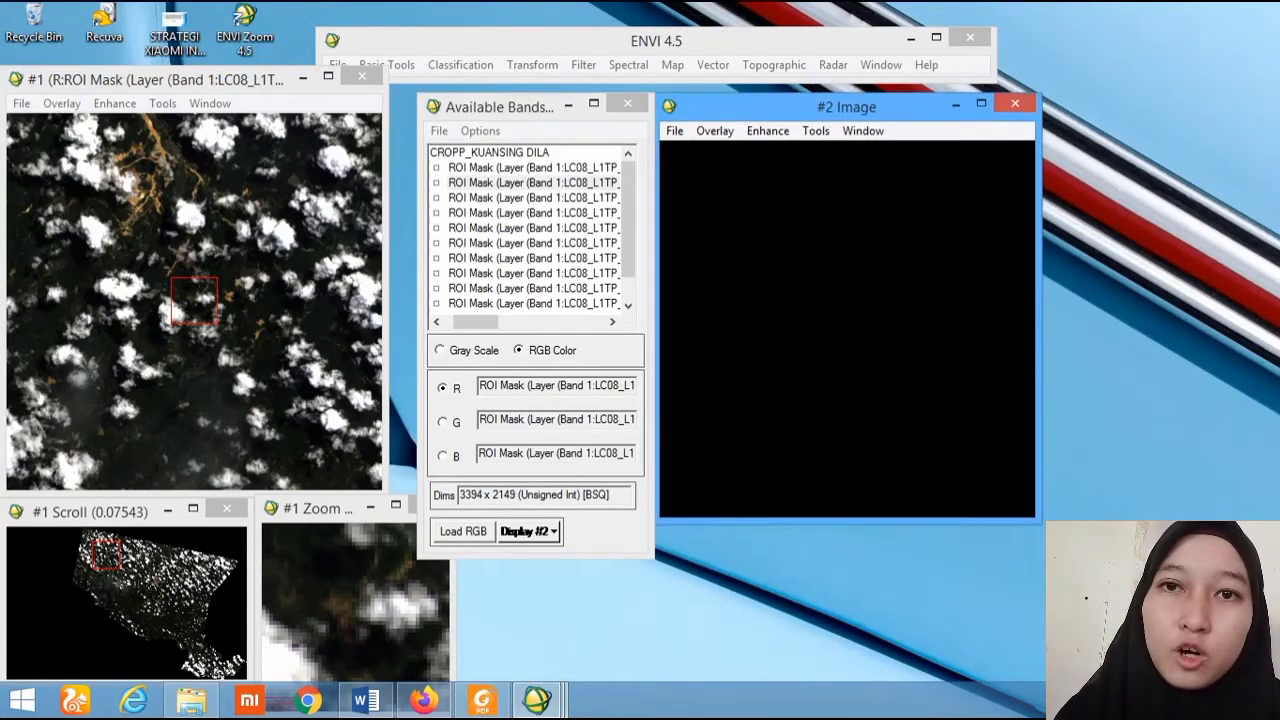
Step: Load a false-colour RGB composite with band 3 as blue into Display #2, and reposition its scroll window
left_click(532, 197)
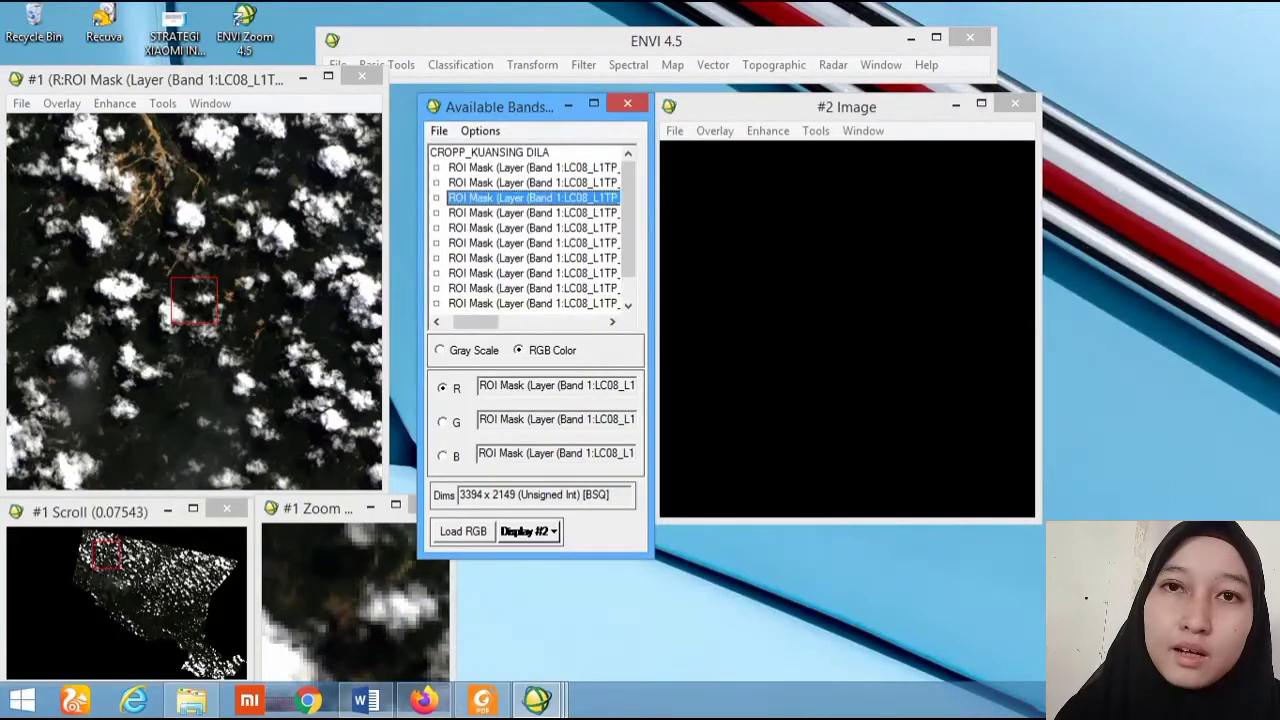
left_click(463, 531)
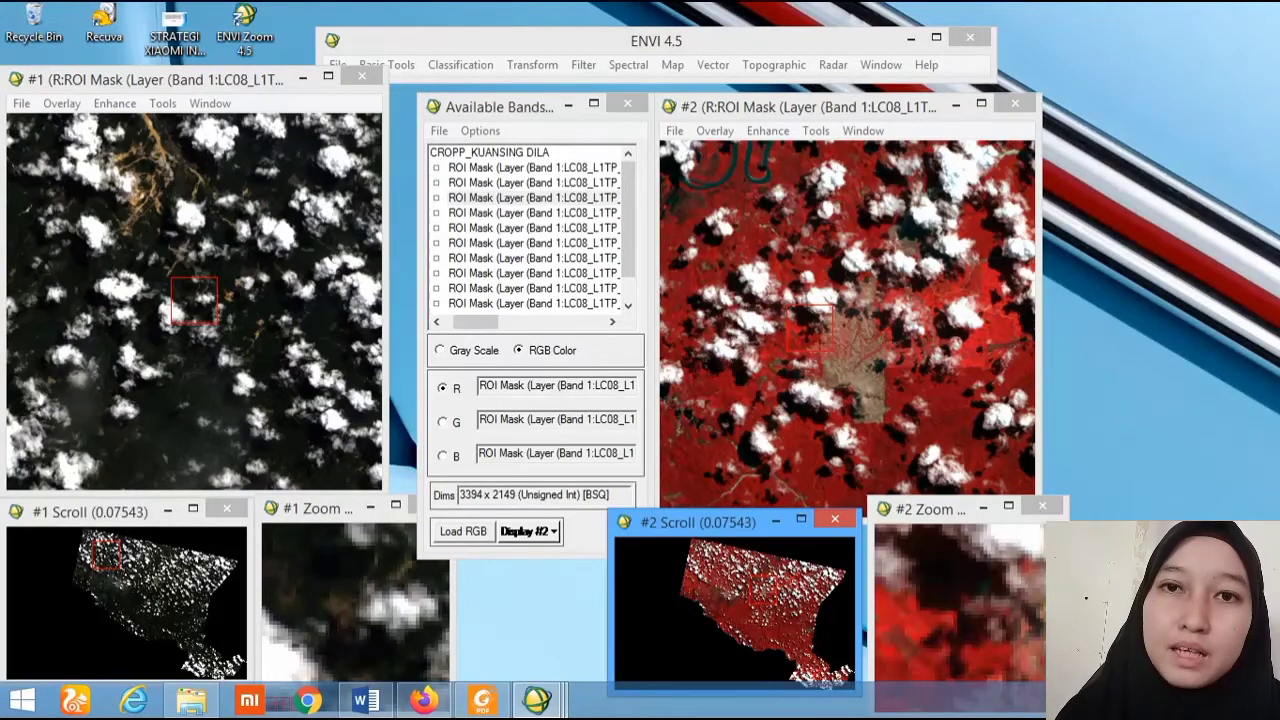
left_click_drag(700, 522, 712, 503)
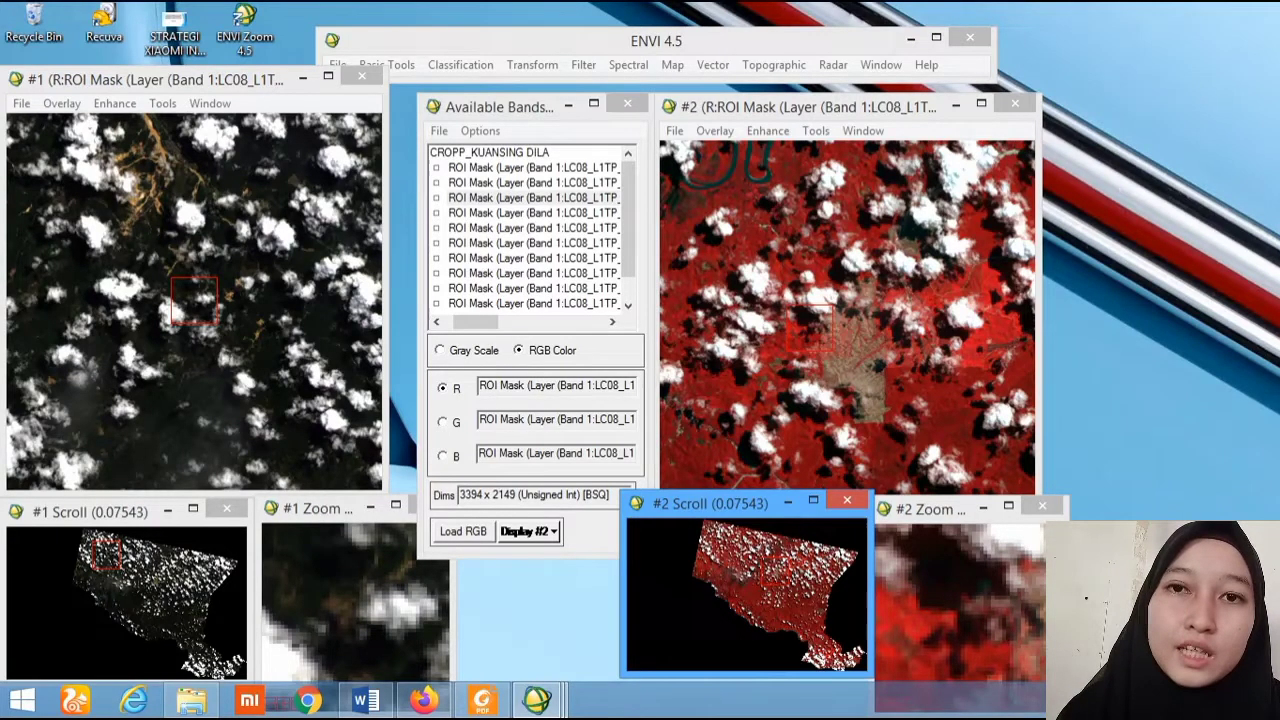
Step: Examine several spots of the natural-colour image in Display #1 at zoomed detail
left_click(234, 373)
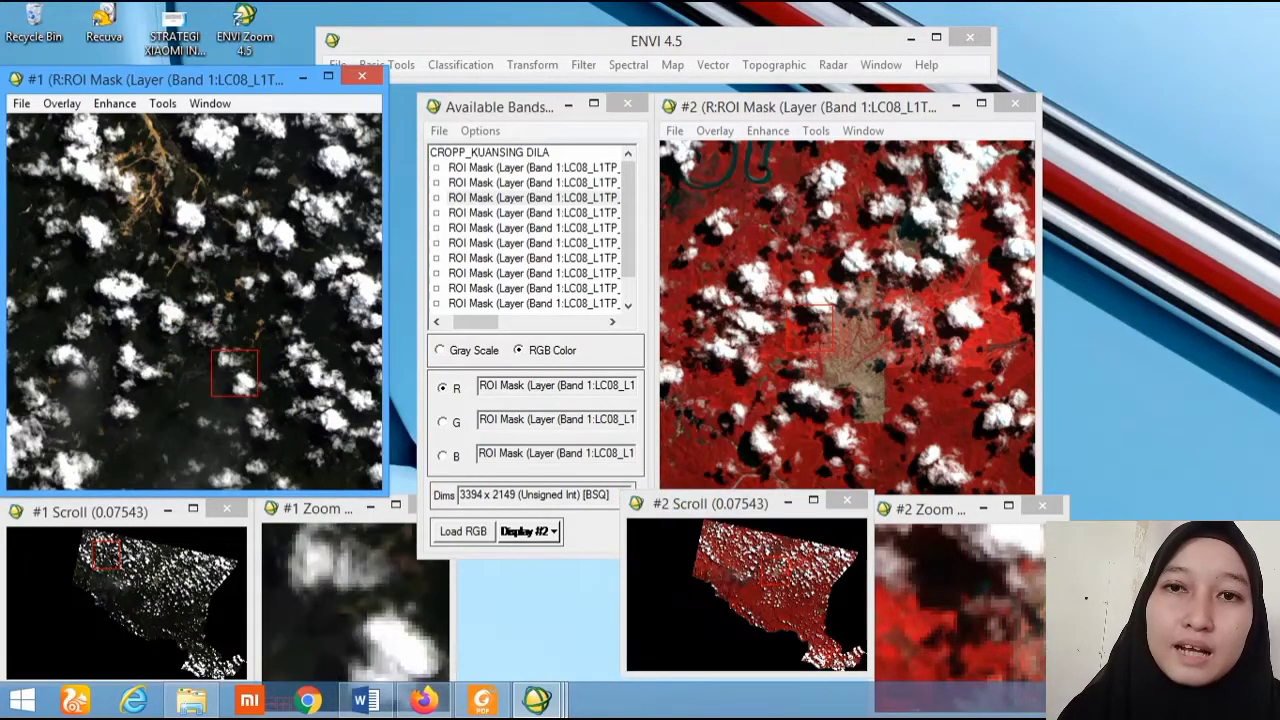
left_click(166, 198)
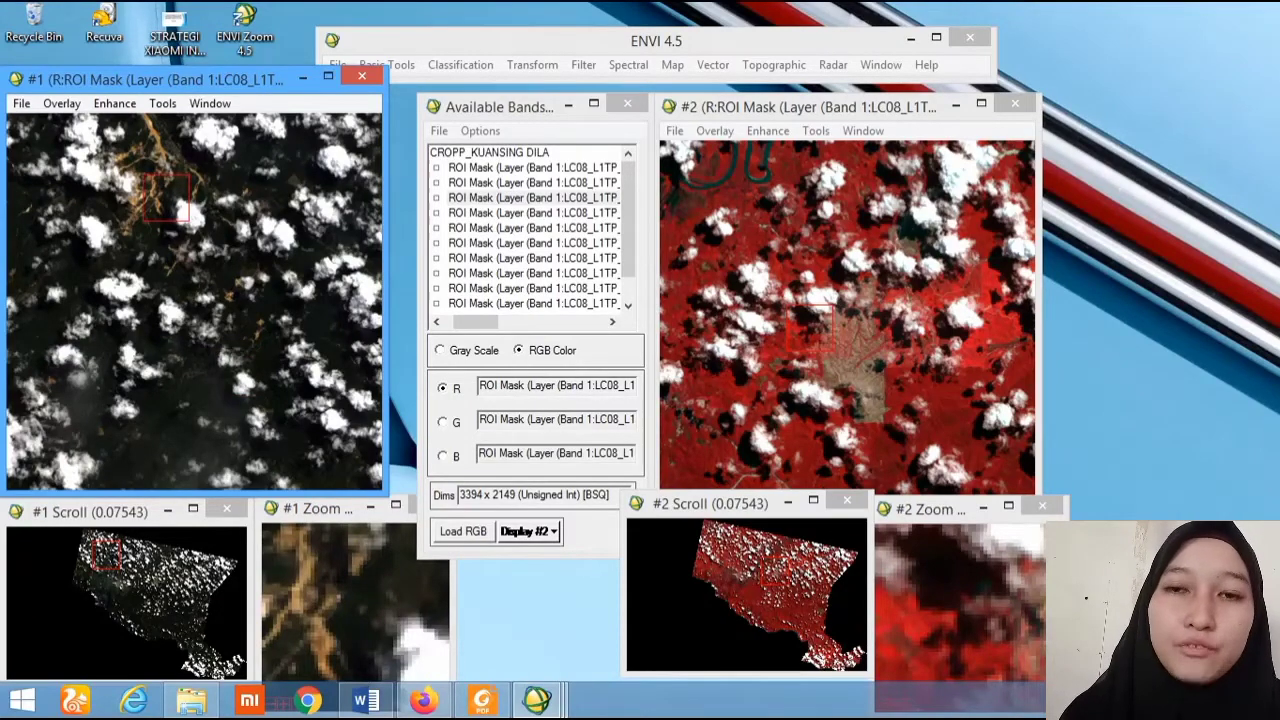
left_click(251, 338)
left_click(183, 448)
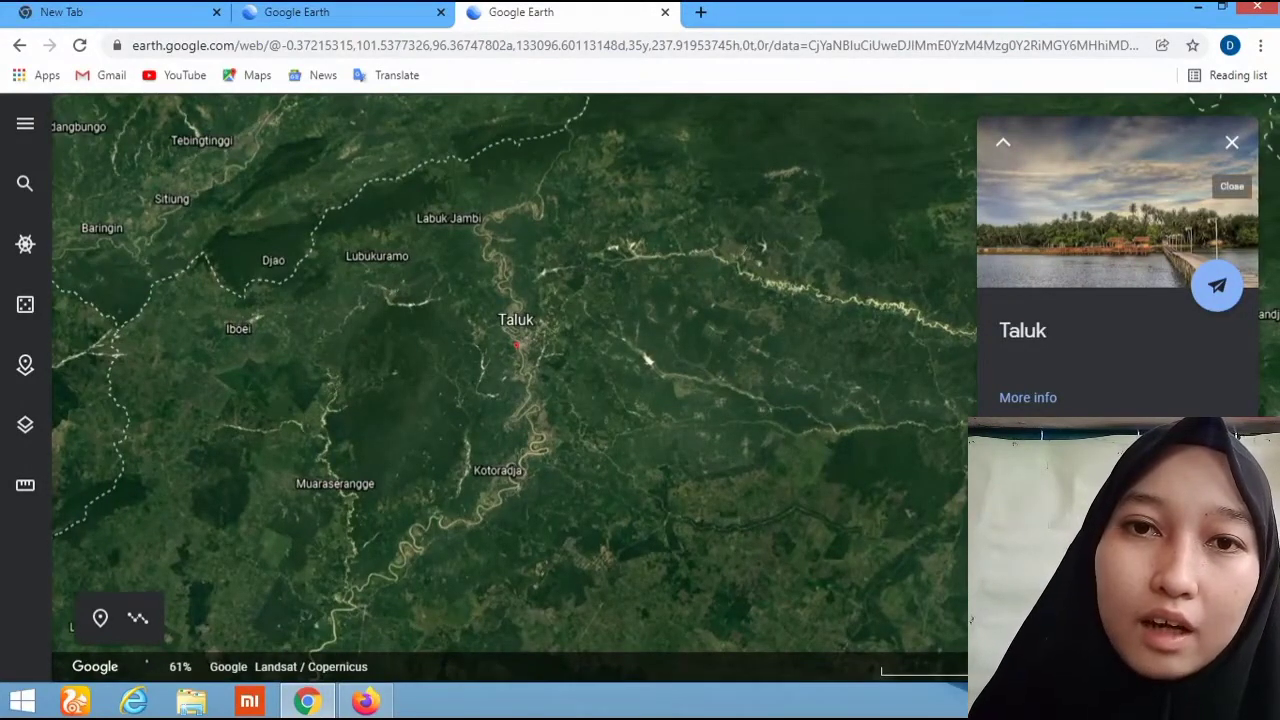
Step: In Google Earth, dismiss the Taluk place card and zoom in on the town beside the river
left_click(1232, 142)
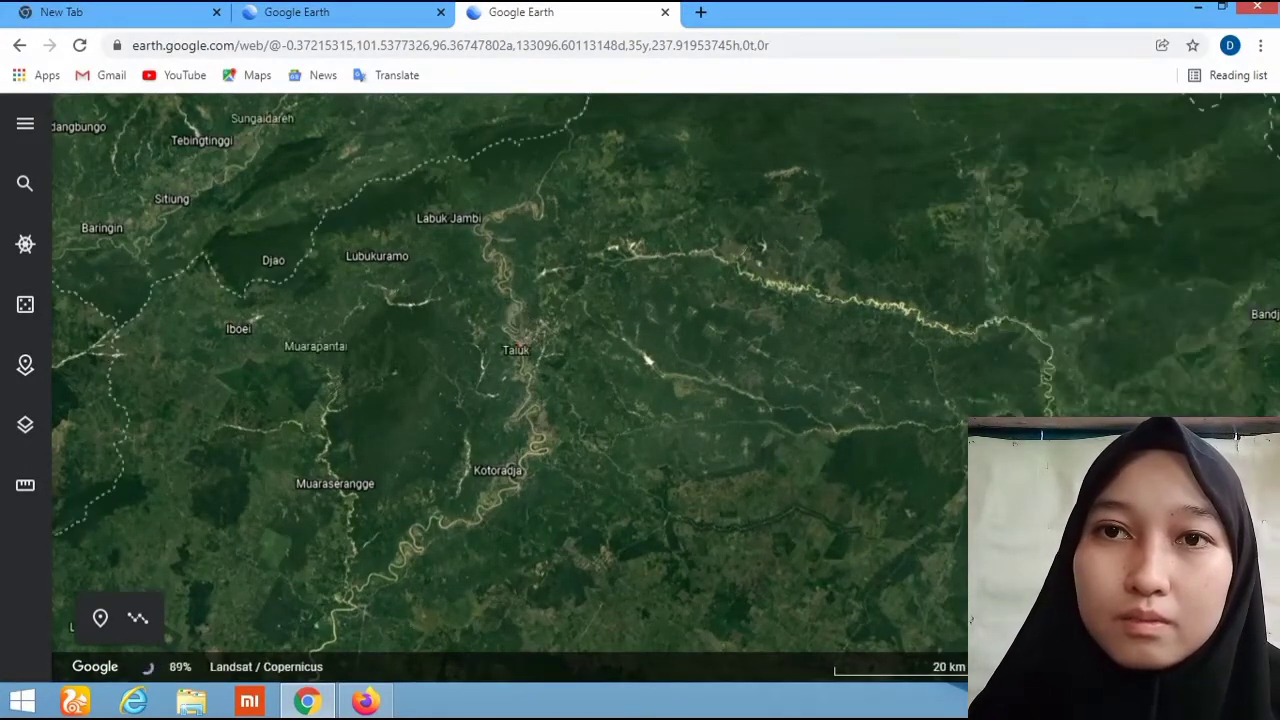
scroll(527, 344, "up", 5)
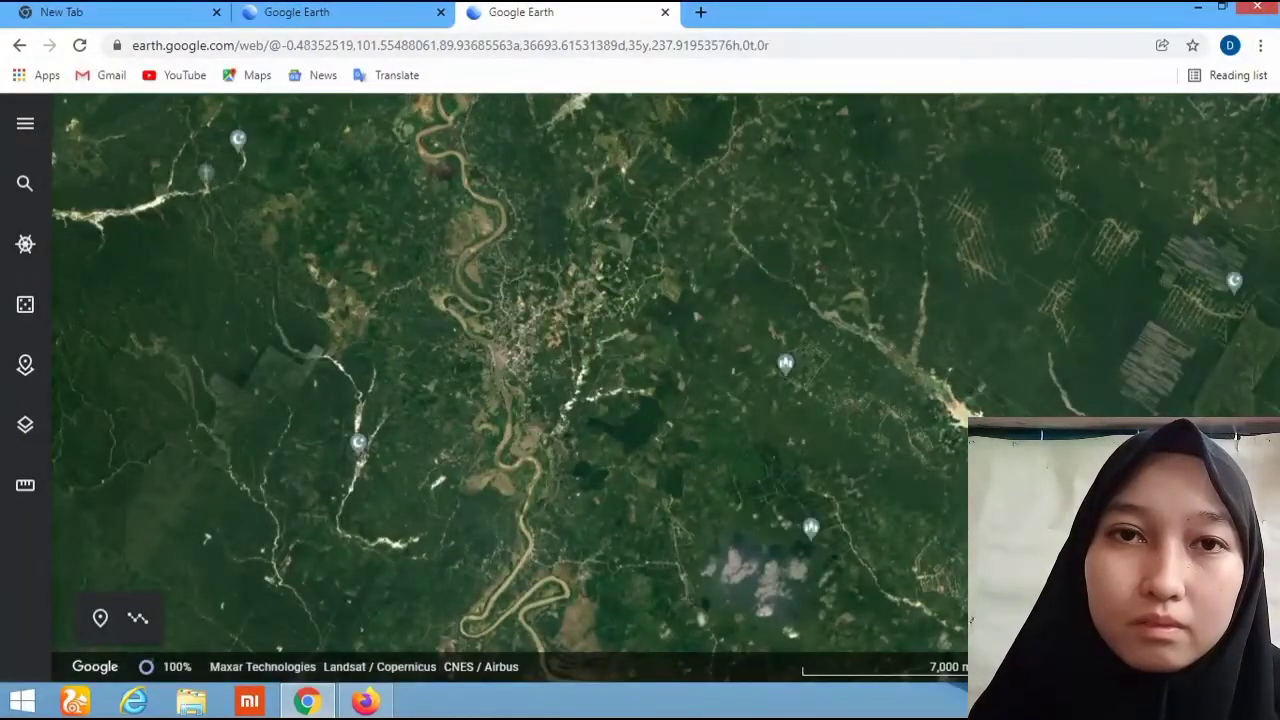
scroll(530, 355, "up", 5)
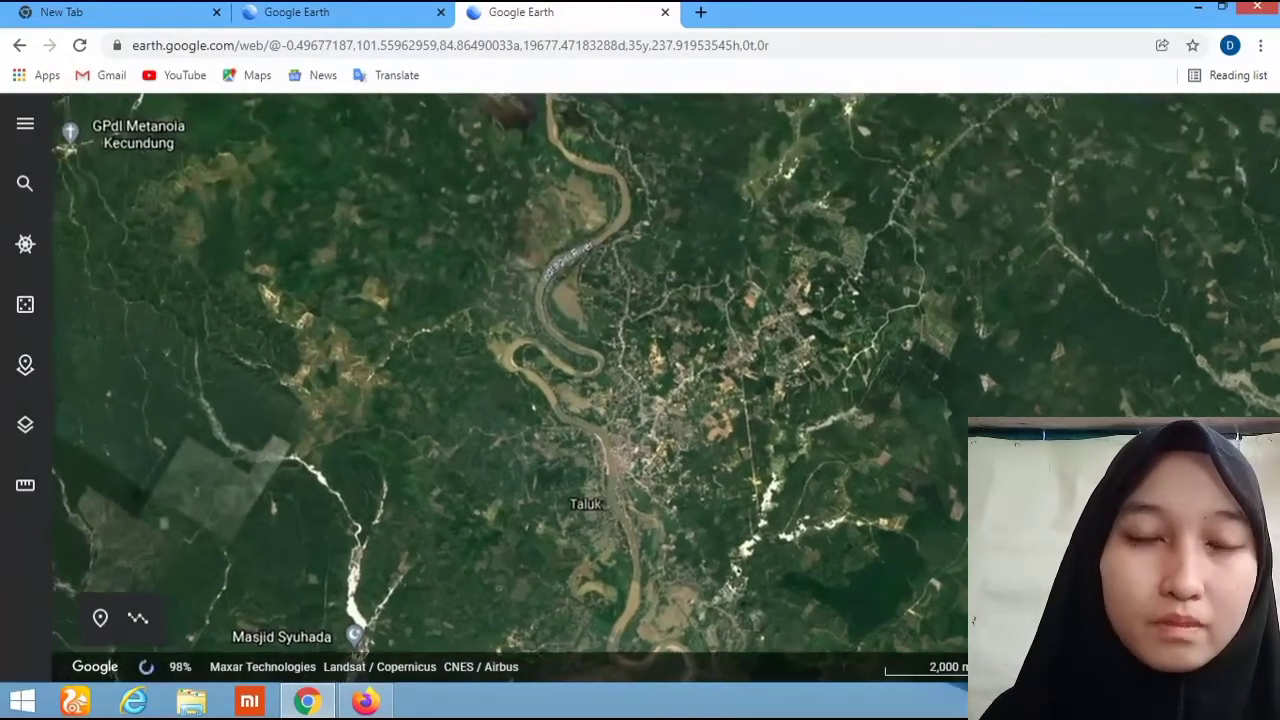
scroll(730, 428, "up", 2)
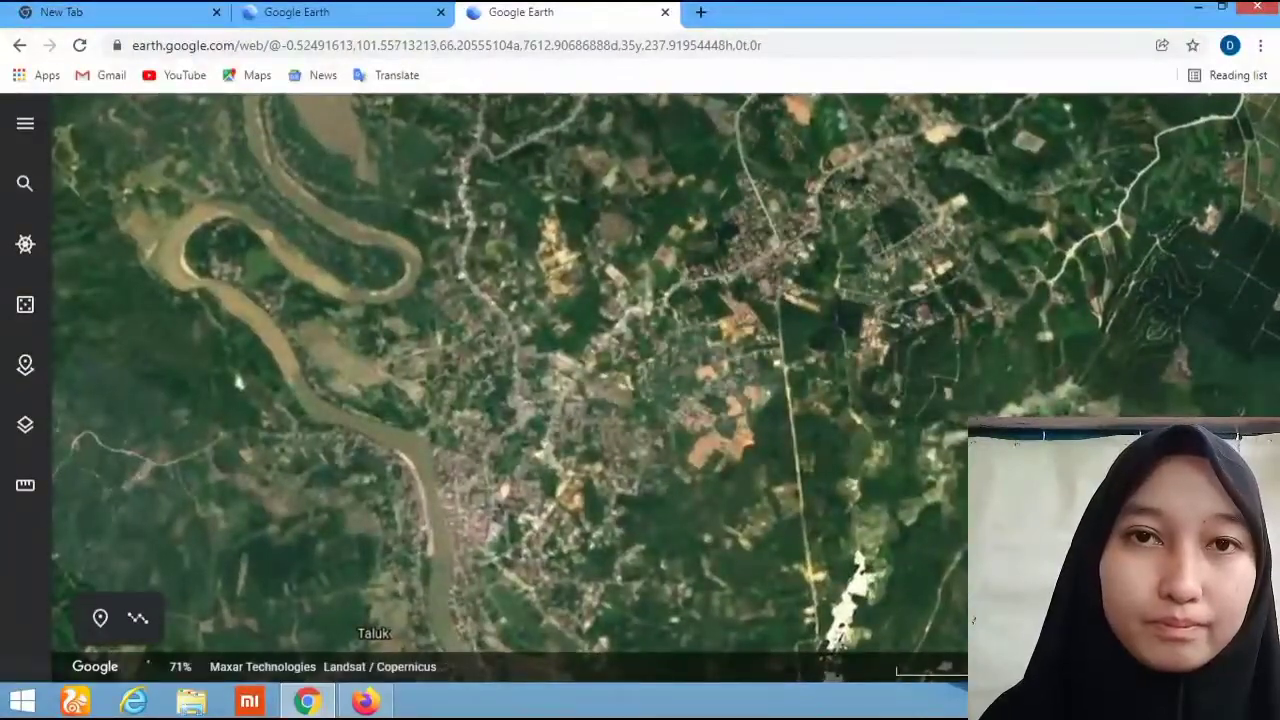
Step: Follow the Indragiri River from Taluk past Hulu Kuantan to the West Sumatra border, examining the land cover
left_click_drag(238, 382, 411, 230)
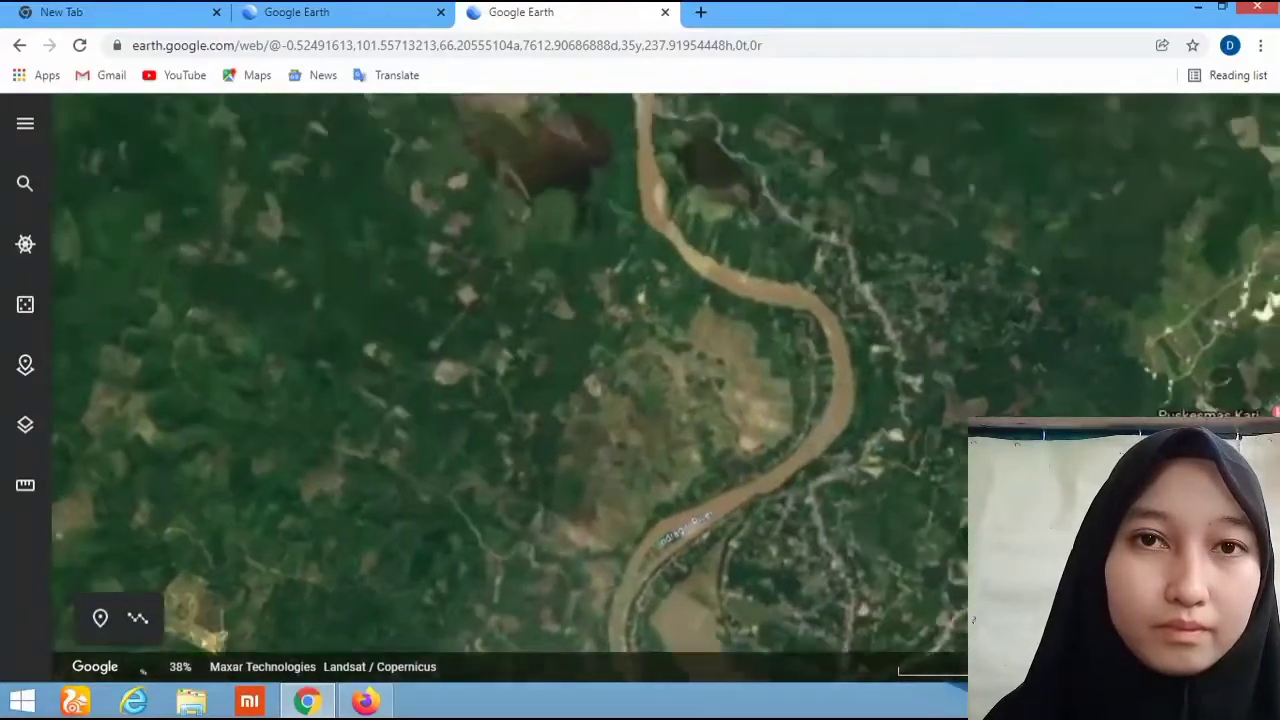
left_click_drag(594, 384, 537, 572)
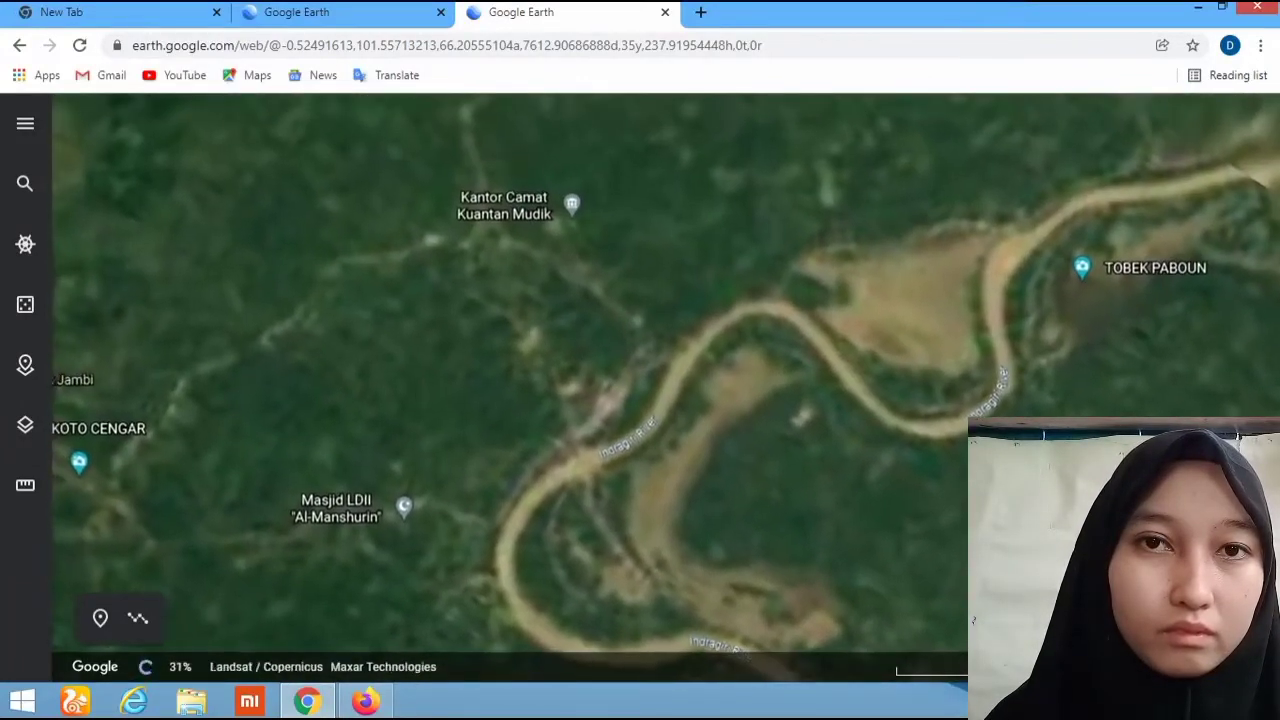
left_click_drag(780, 350, 280, 421)
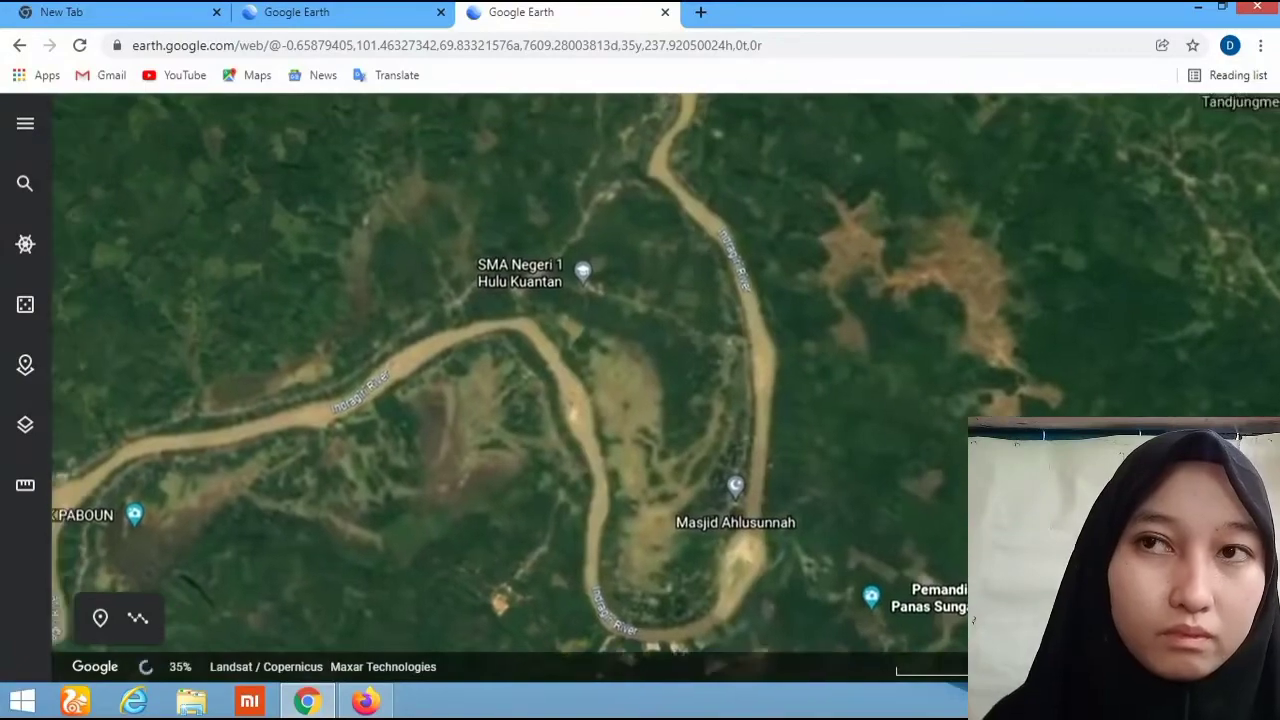
left_click_drag(554, 267, 565, 348)
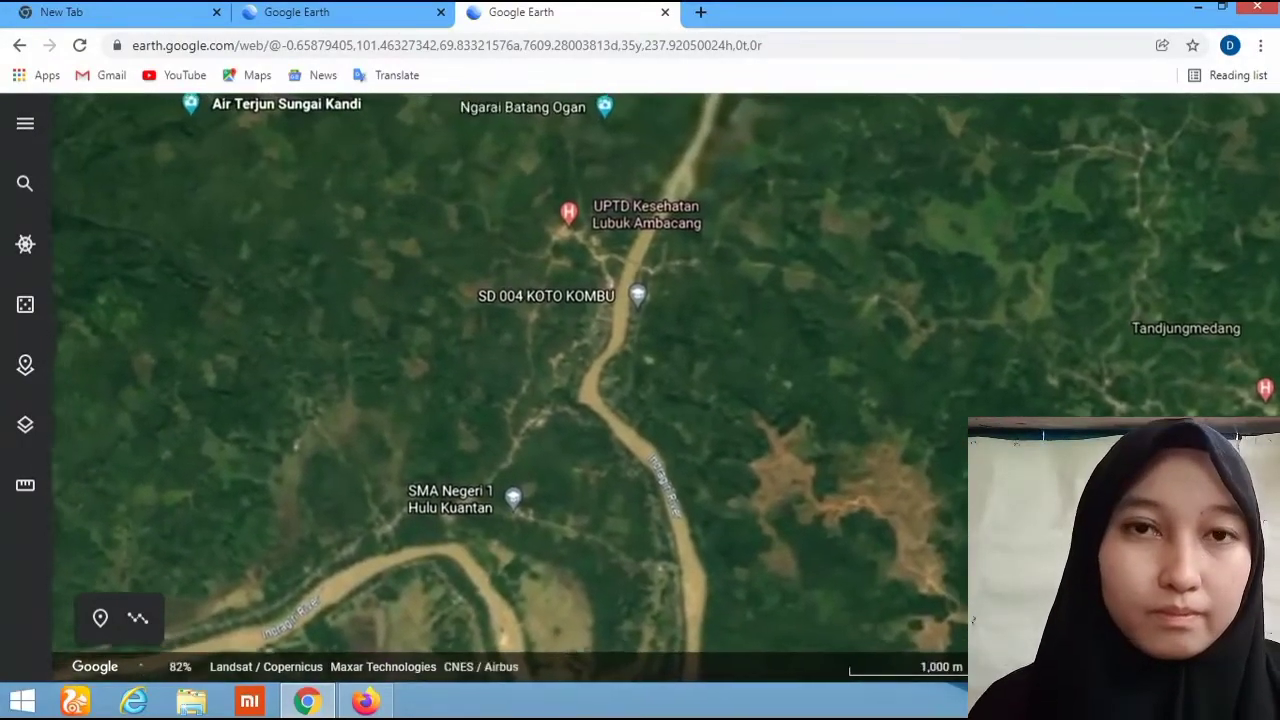
left_click_drag(640, 240, 480, 604)
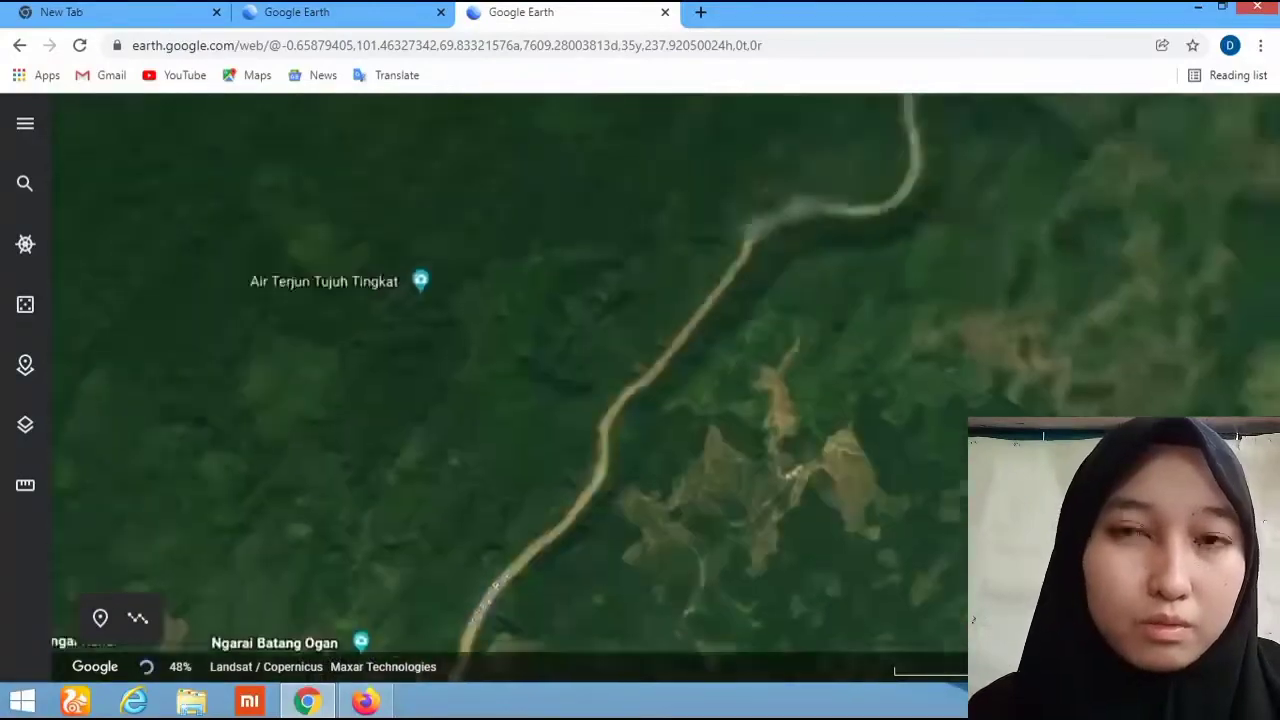
left_click_drag(748, 242, 432, 465)
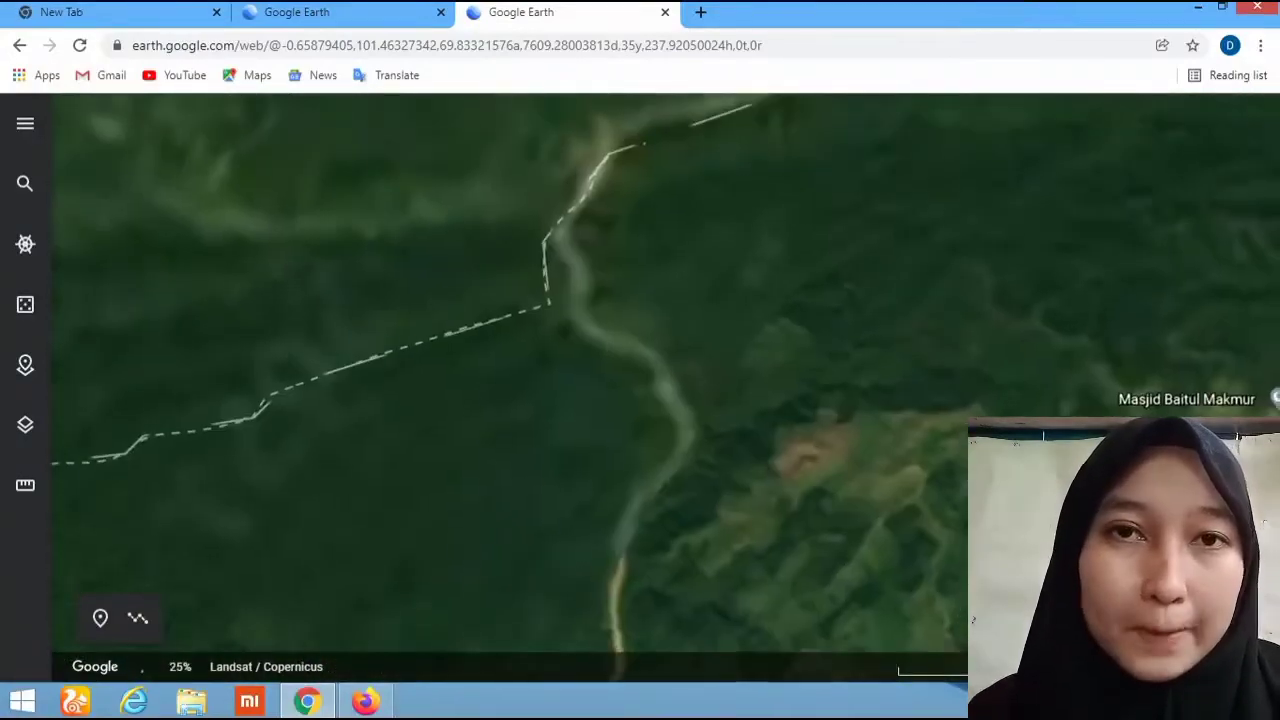
left_click_drag(610, 240, 577, 572)
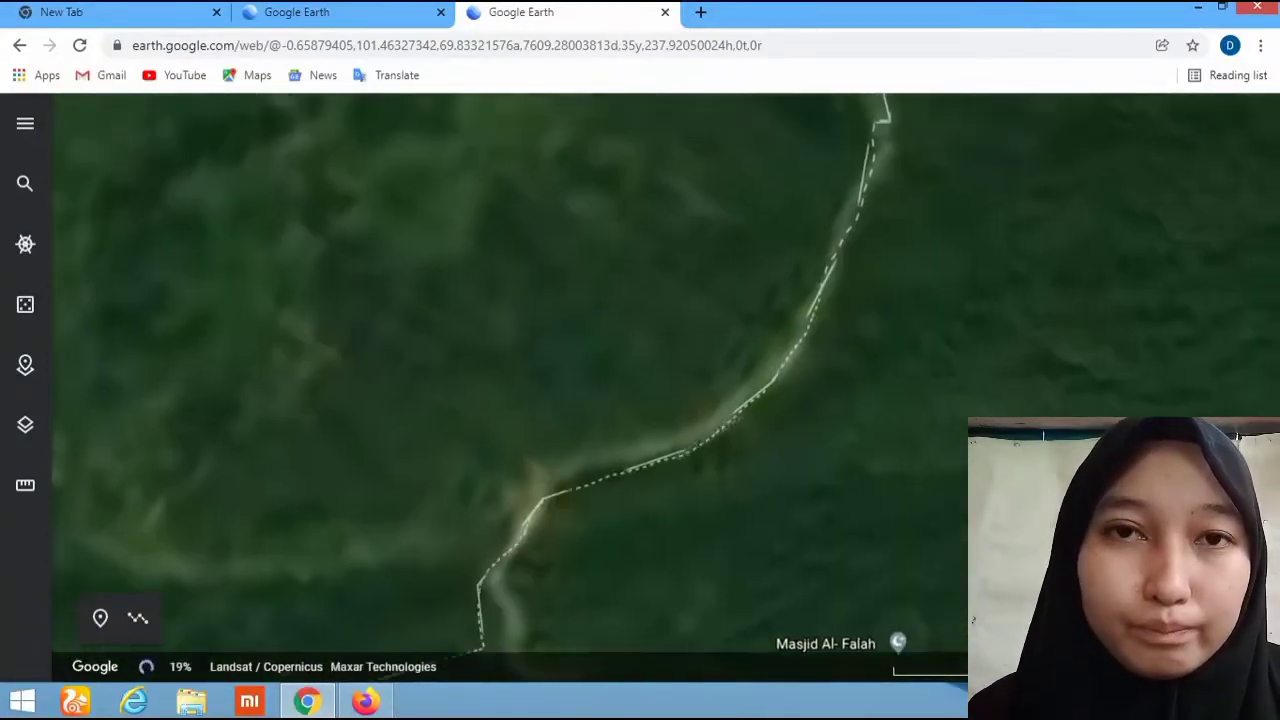
left_click_drag(700, 290, 600, 335)
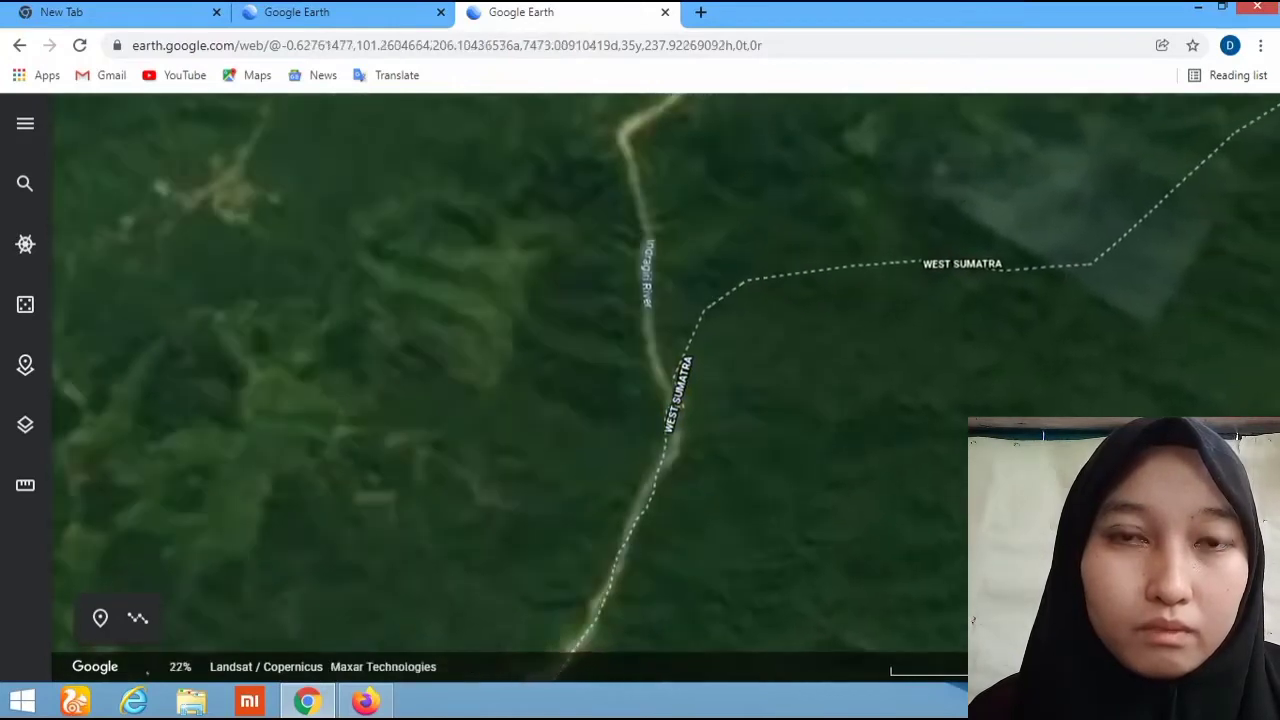
left_click_drag(640, 260, 552, 392)
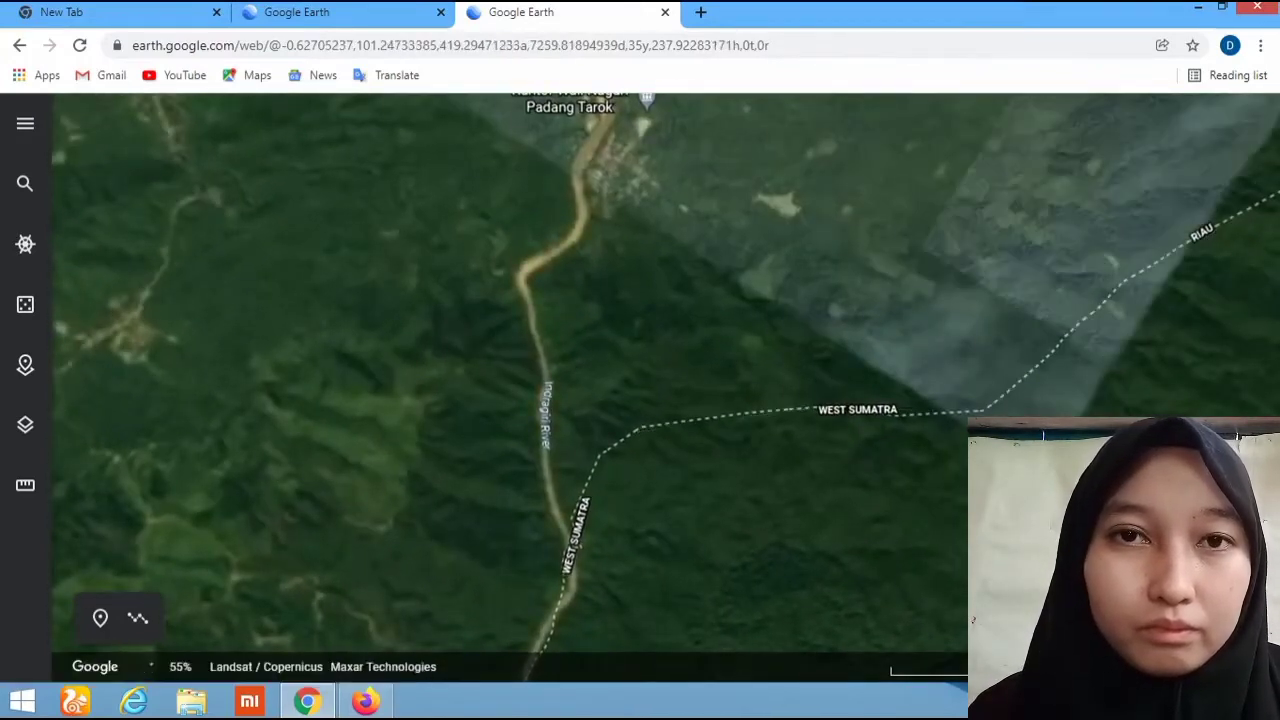
Step: Examine the forested terrain along the boundary between West Sumatra and Riau
left_click_drag(680, 300, 470, 478)
left_click_drag(660, 370, 351, 417)
left_click_drag(660, 400, 442, 345)
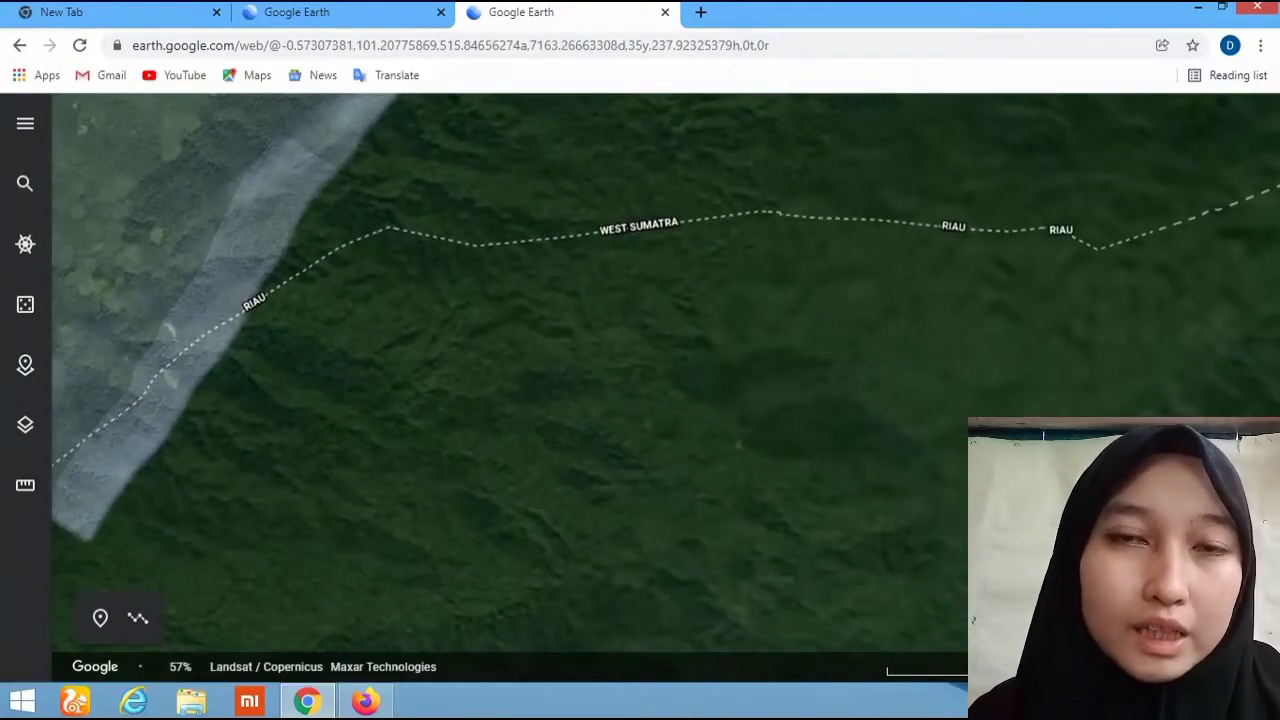
Step: Examine the land cover from the West Sumatra–Riau boundary back to the Indragiri River bends around Taluk
left_click_drag(660, 330, 503, 672)
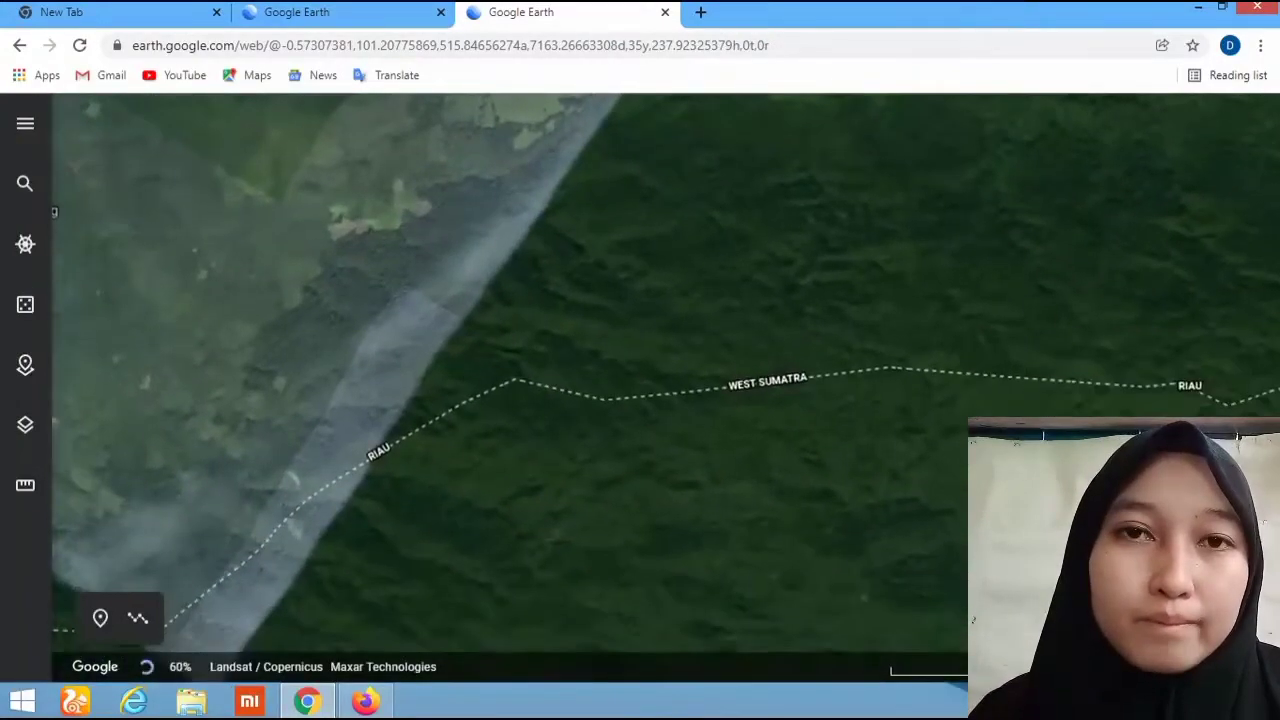
left_click_drag(379, 429, 890, 153)
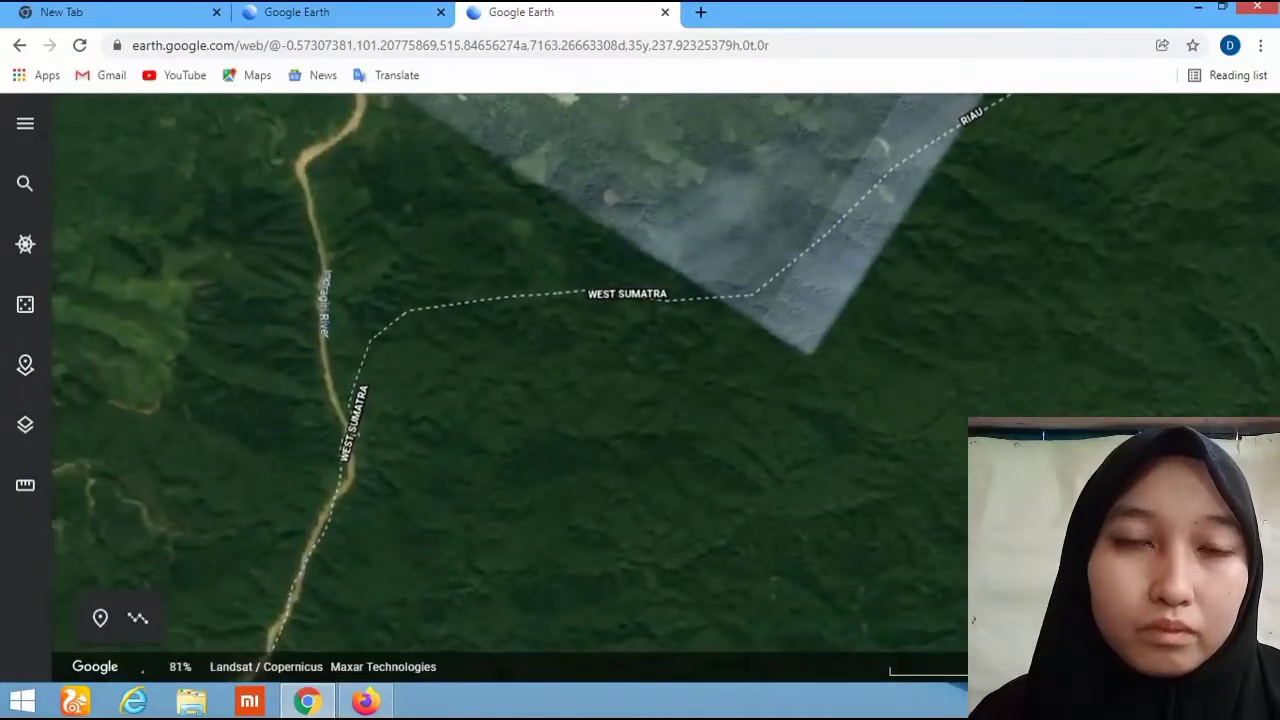
left_click_drag(420, 220, 867, 628)
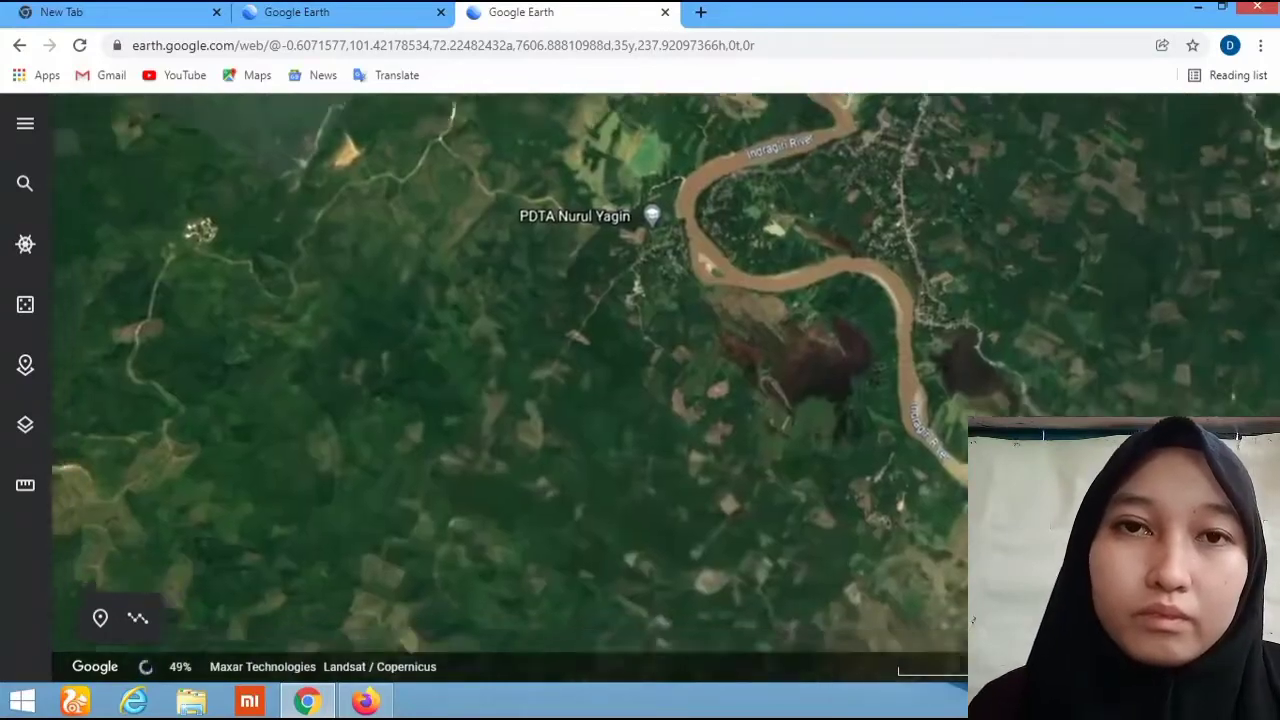
left_click_drag(600, 450, 502, 260)
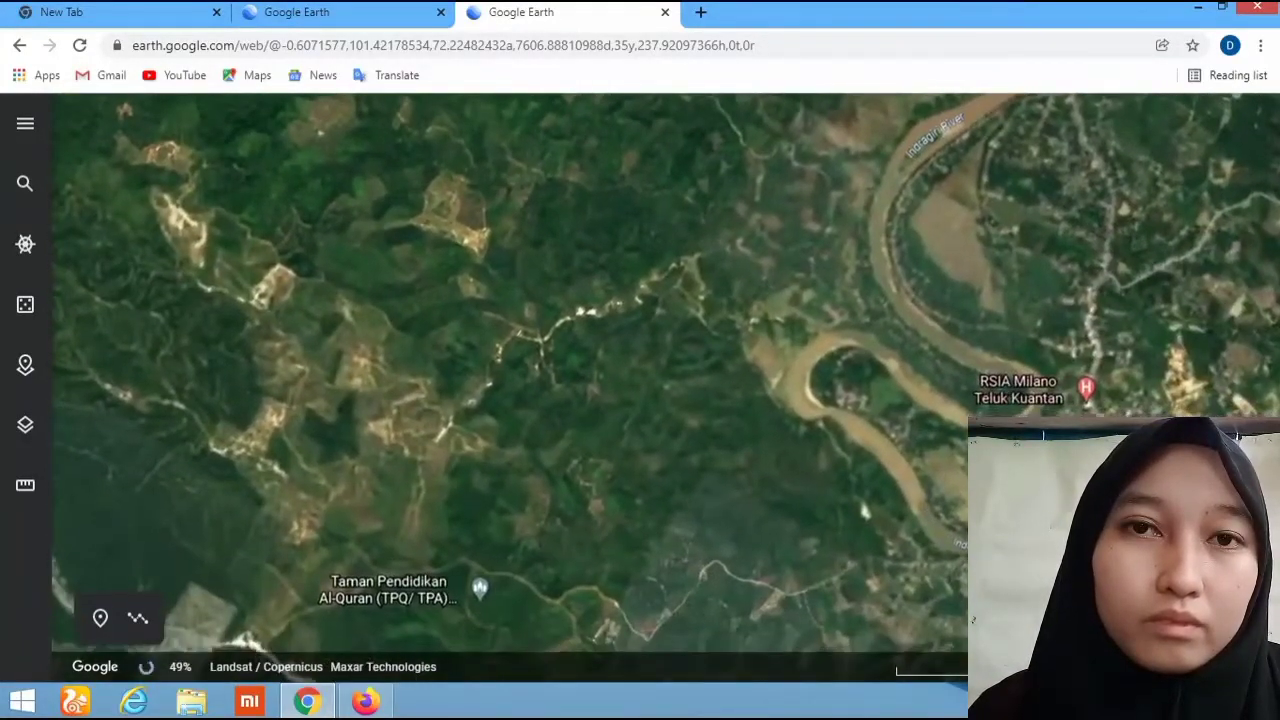
left_click_drag(540, 500, 655, 263)
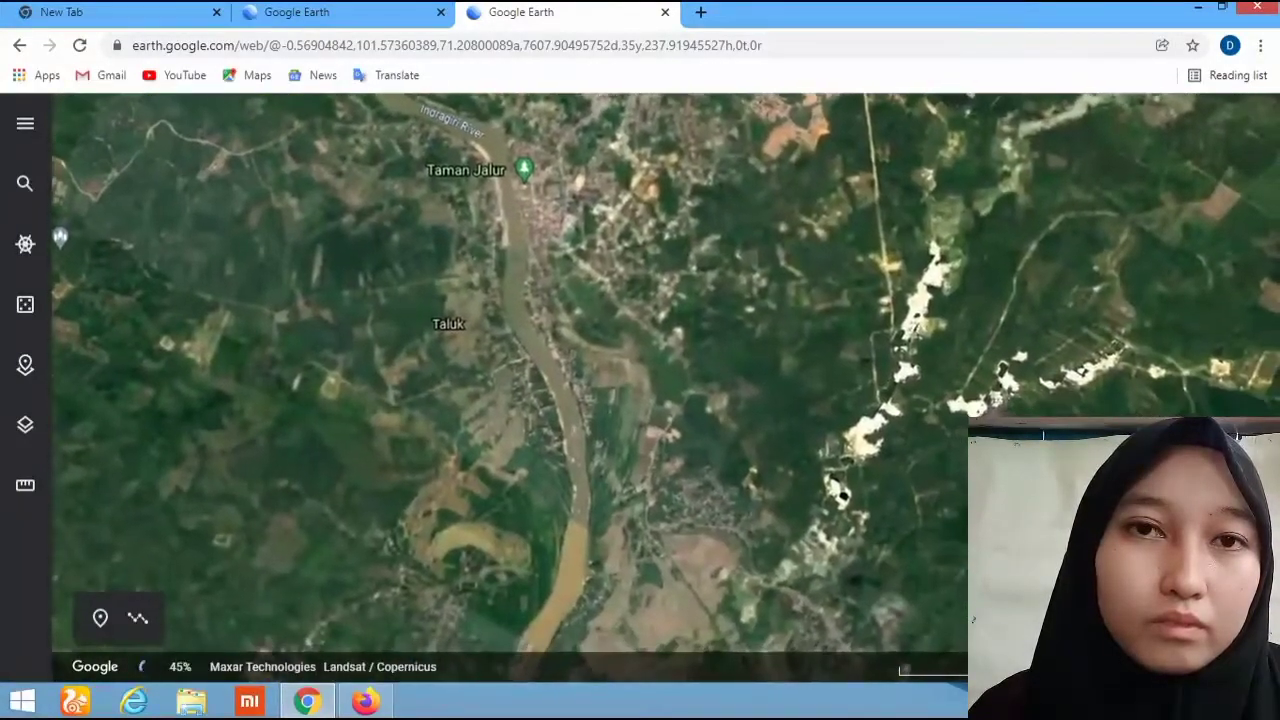
left_click_drag(520, 450, 725, 305)
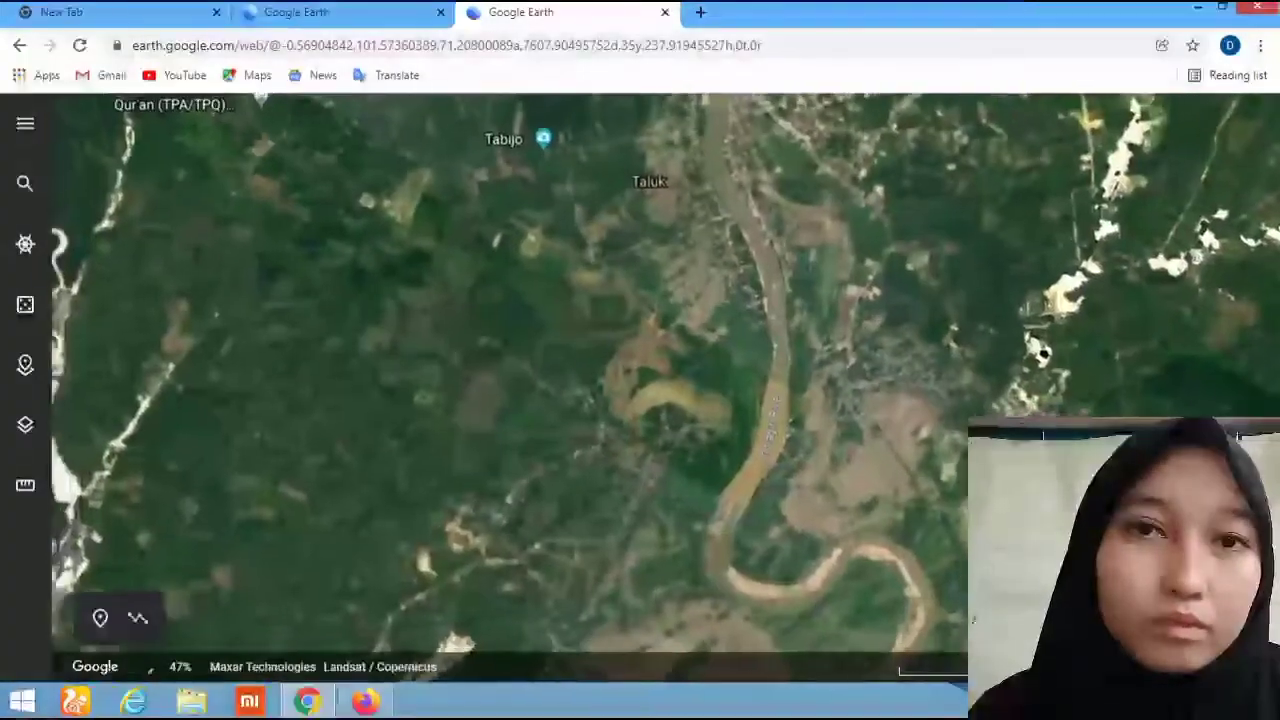
left_click_drag(640, 430, 505, 332)
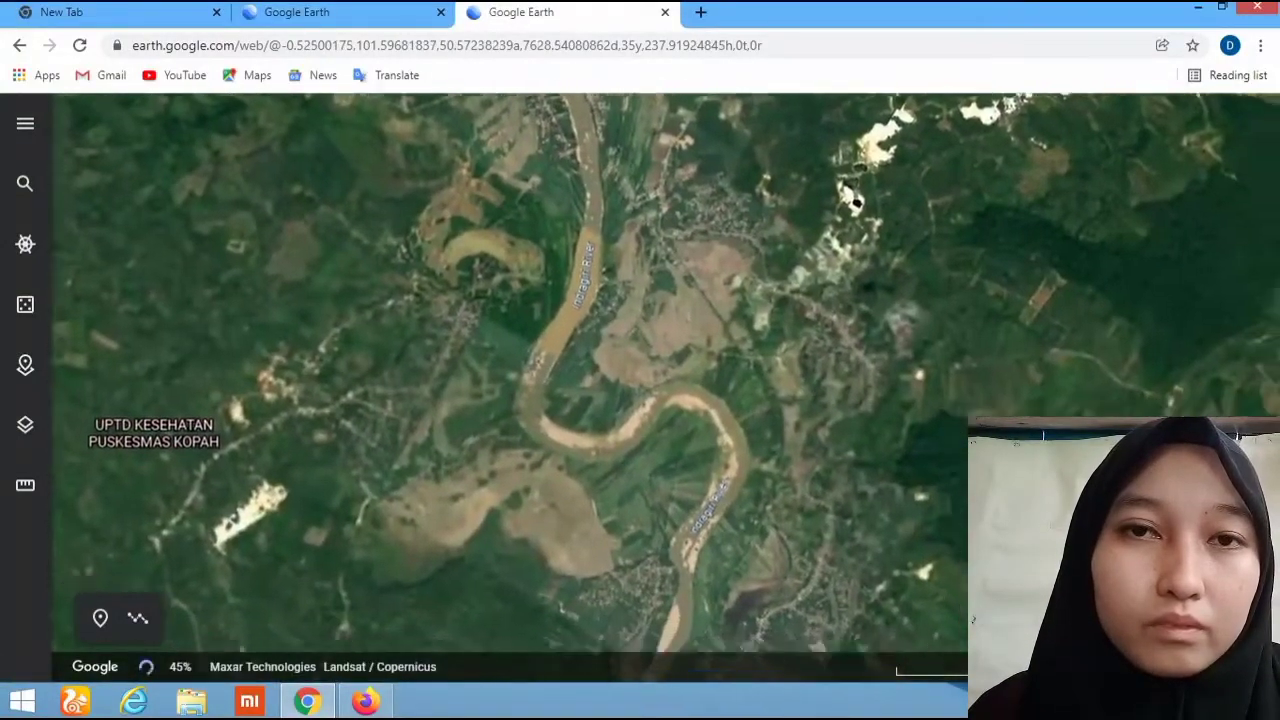
left_click_drag(640, 430, 467, 260)
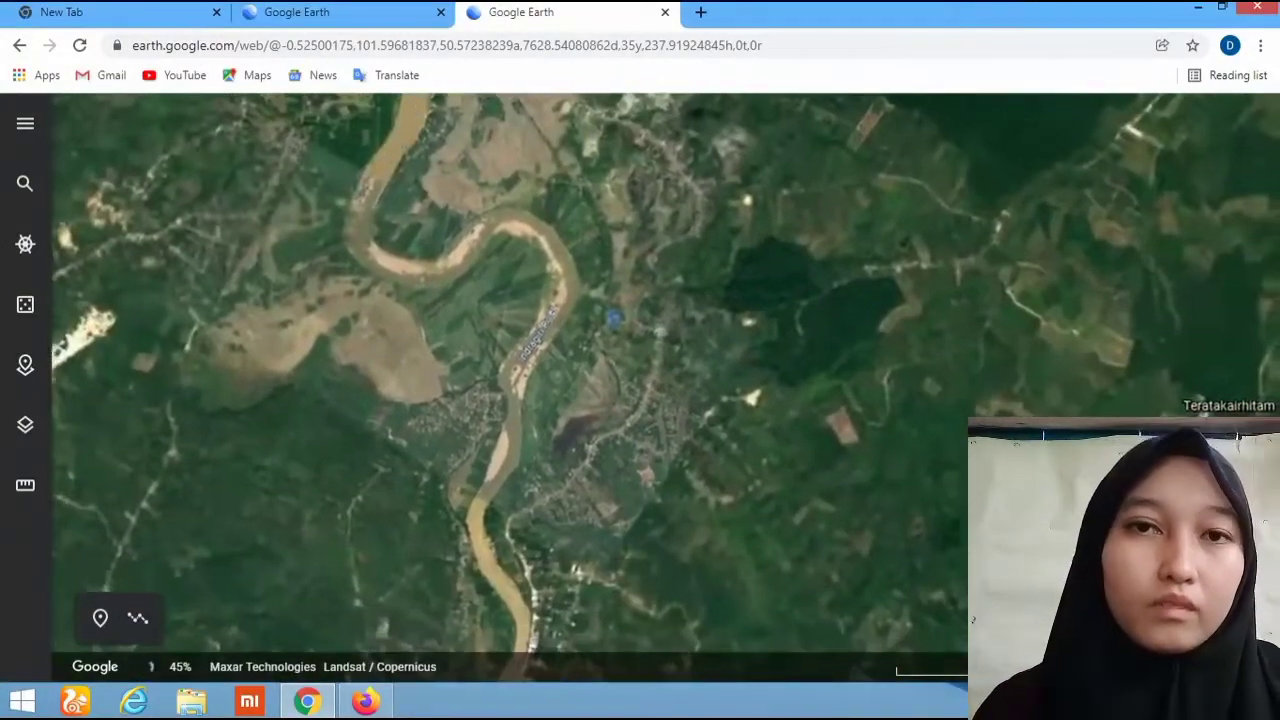
Step: Follow the Indragiri River beyond Taluk past Kotoradja and Masjid Ubudiyah Rambai, examining the land cover on both banks
left_click_drag(520, 450, 658, 295)
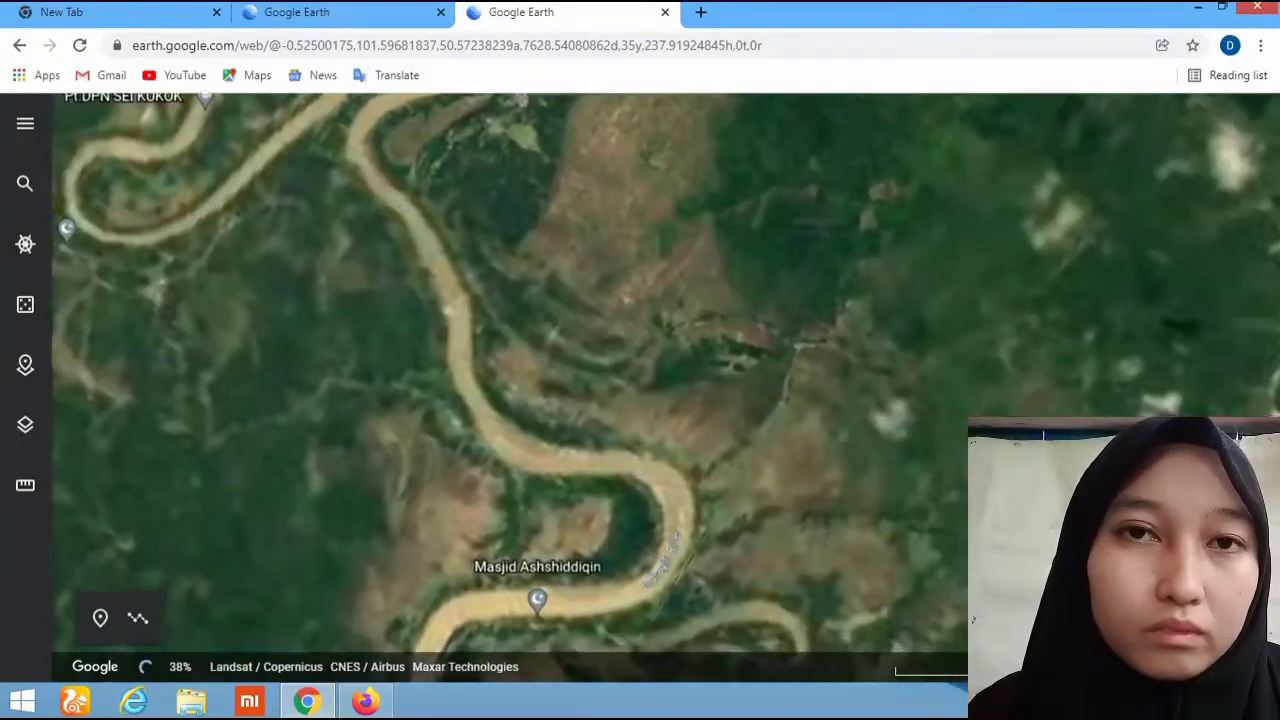
left_click_drag(500, 520, 710, 184)
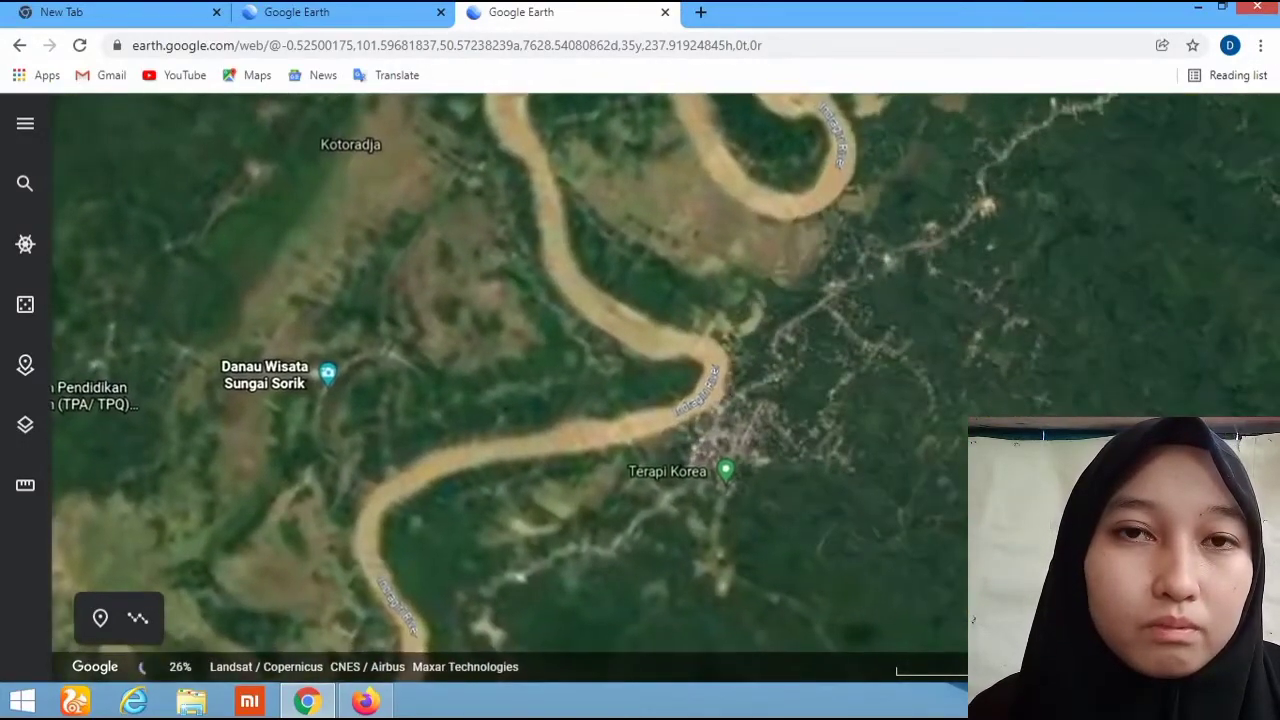
left_click_drag(540, 430, 700, 308)
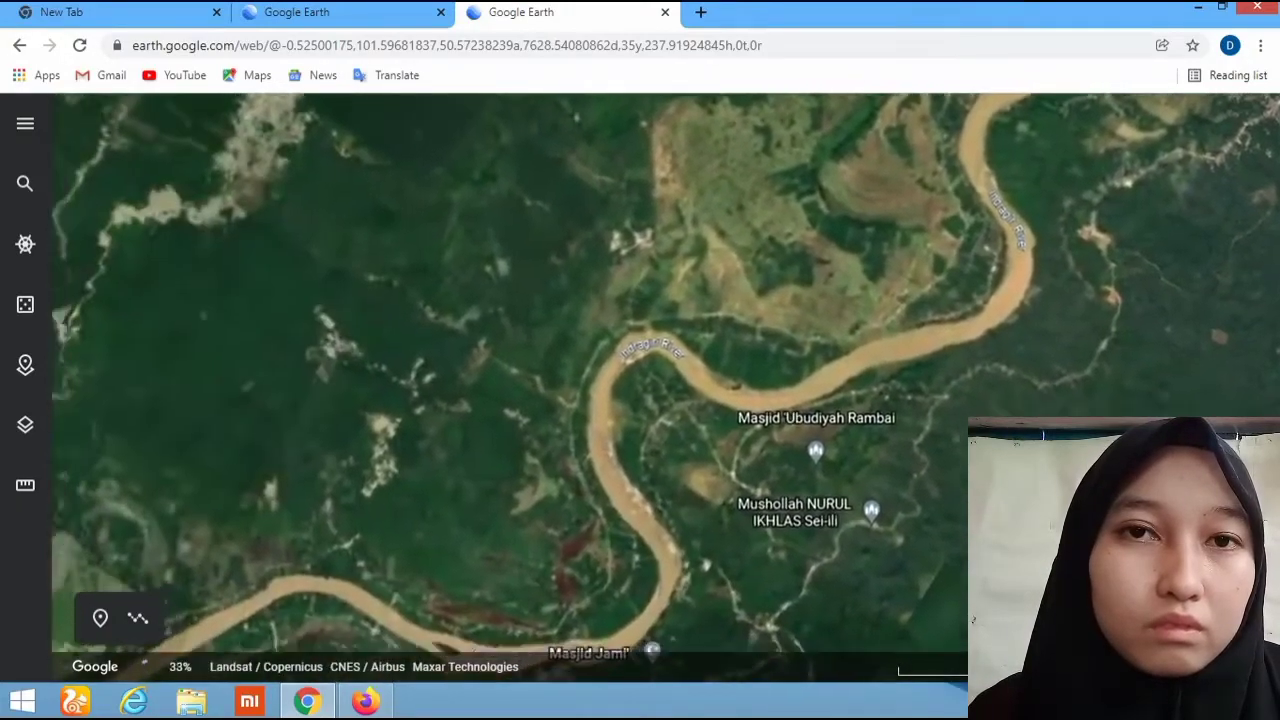
left_click_drag(520, 460, 646, 310)
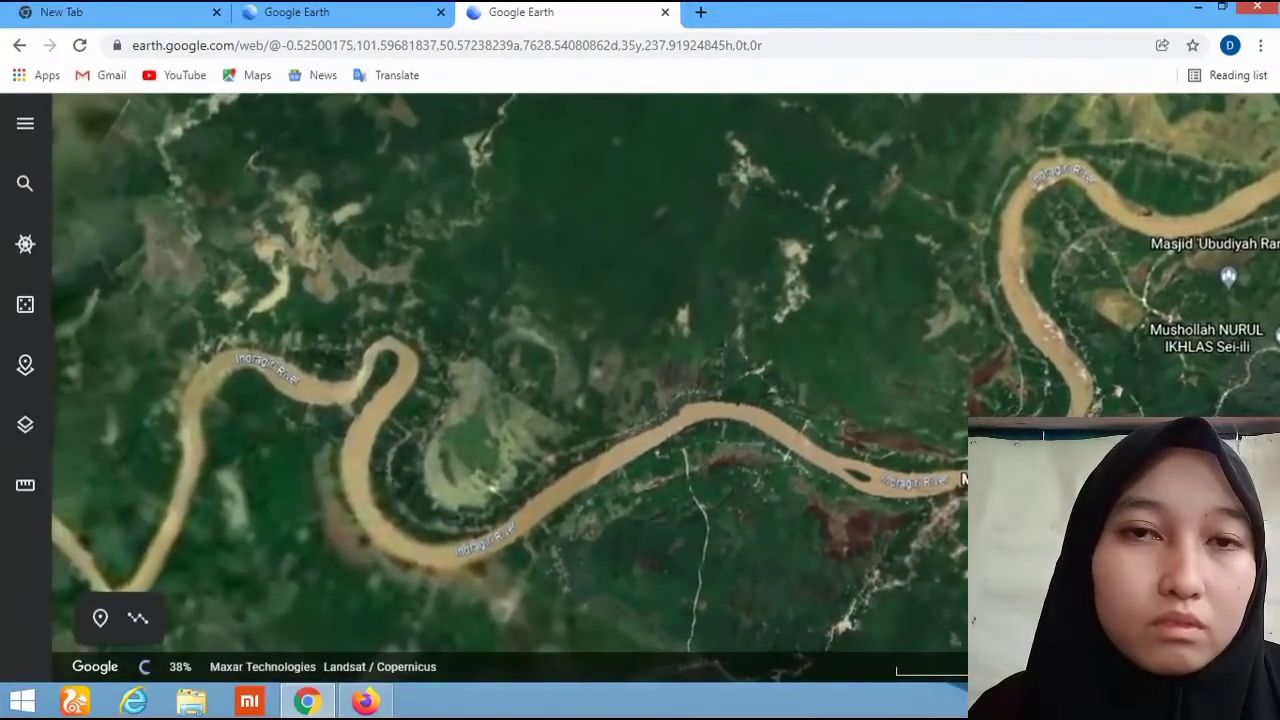
left_click_drag(400, 400, 825, 459)
left_click_drag(397, 518, 715, 241)
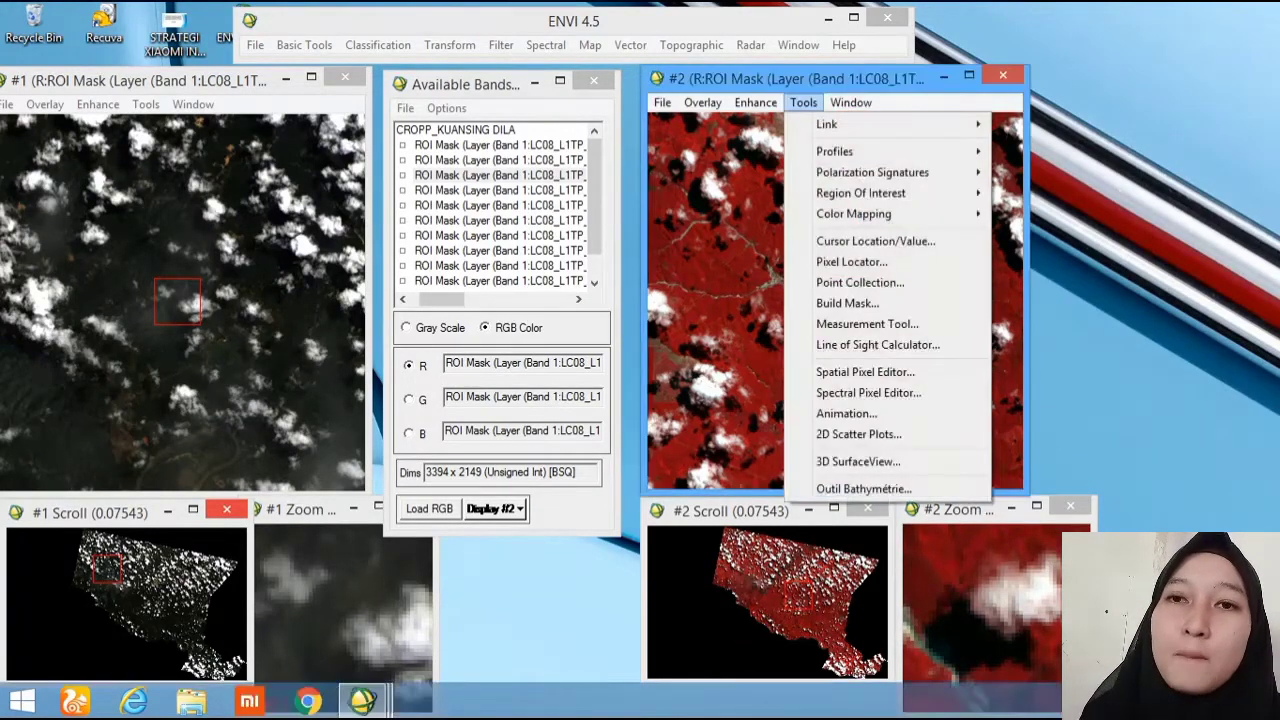
Step: In ENVI, open the ROI Tool for the false-colour image in Display #2
mouse_move(860, 193)
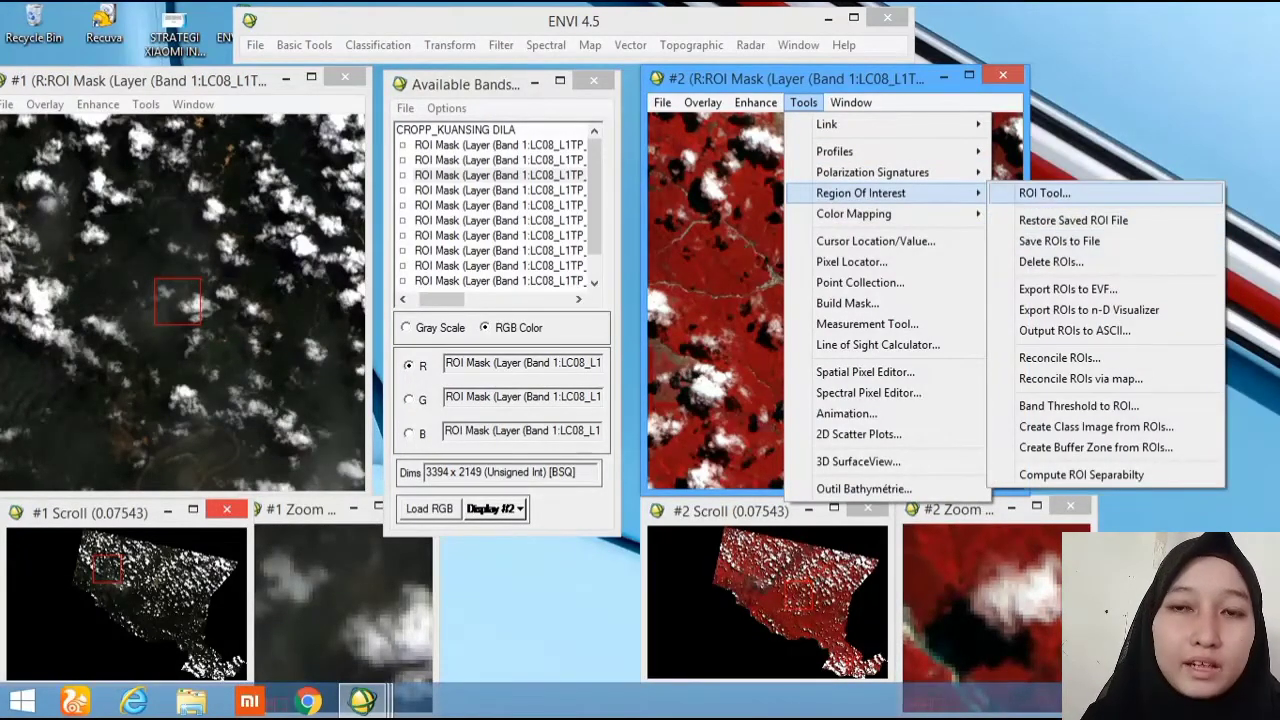
left_click(1044, 193)
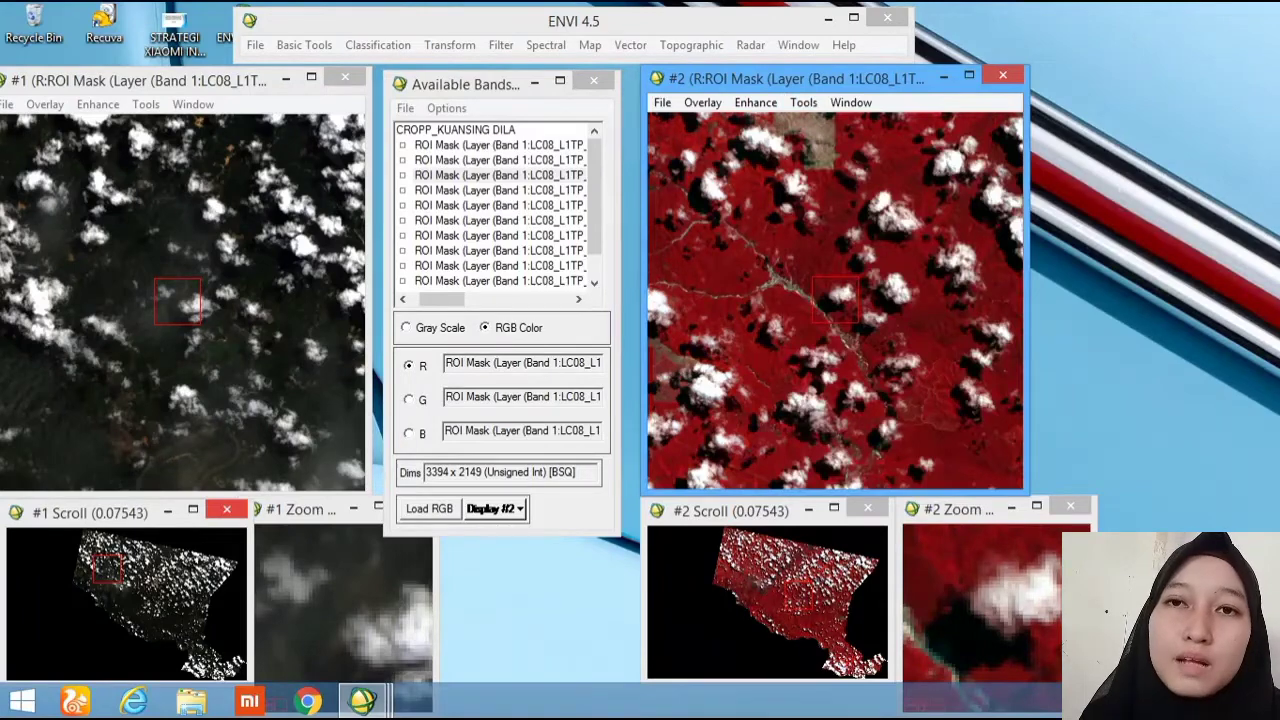
left_click(803, 102)
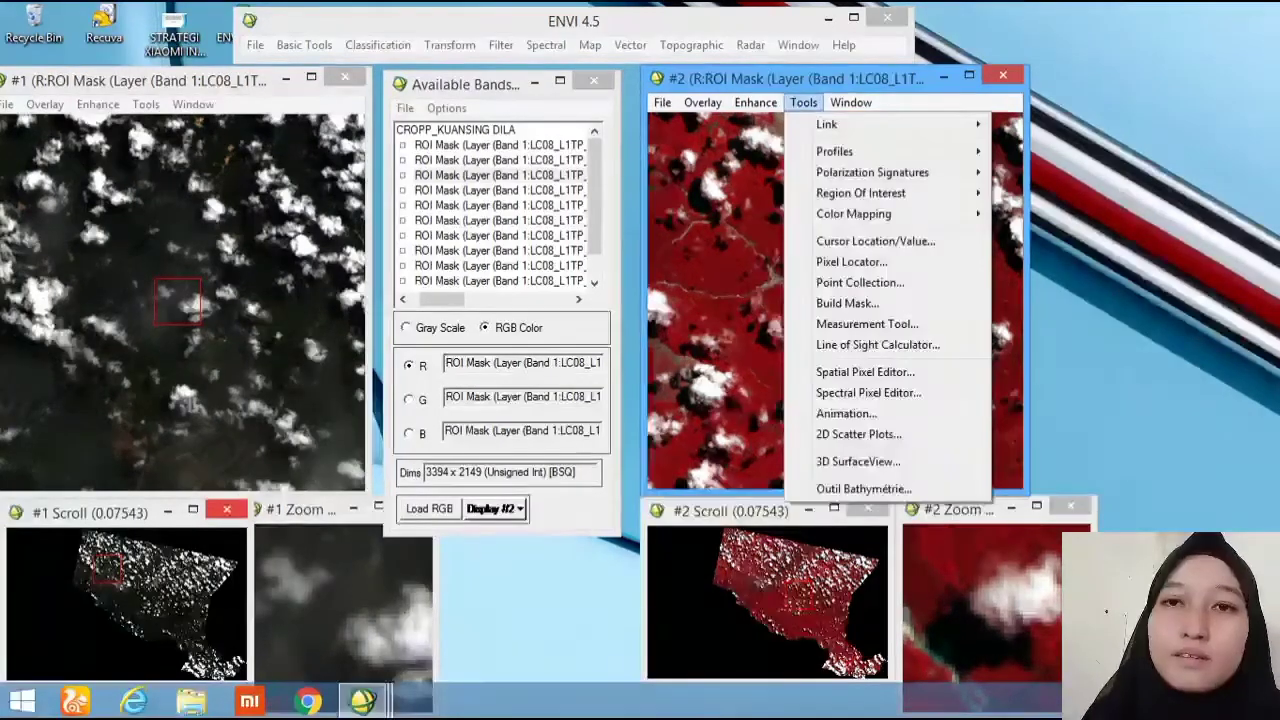
mouse_move(872, 172)
mouse_move(860, 193)
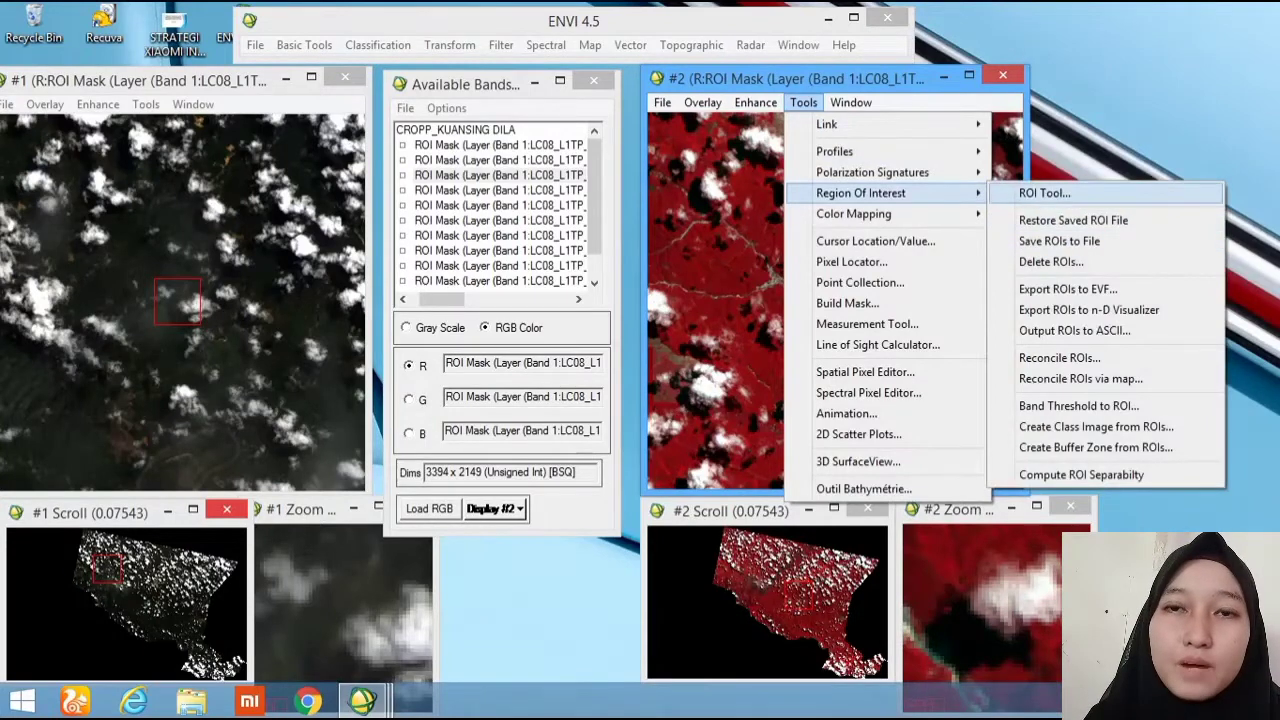
left_click(1044, 193)
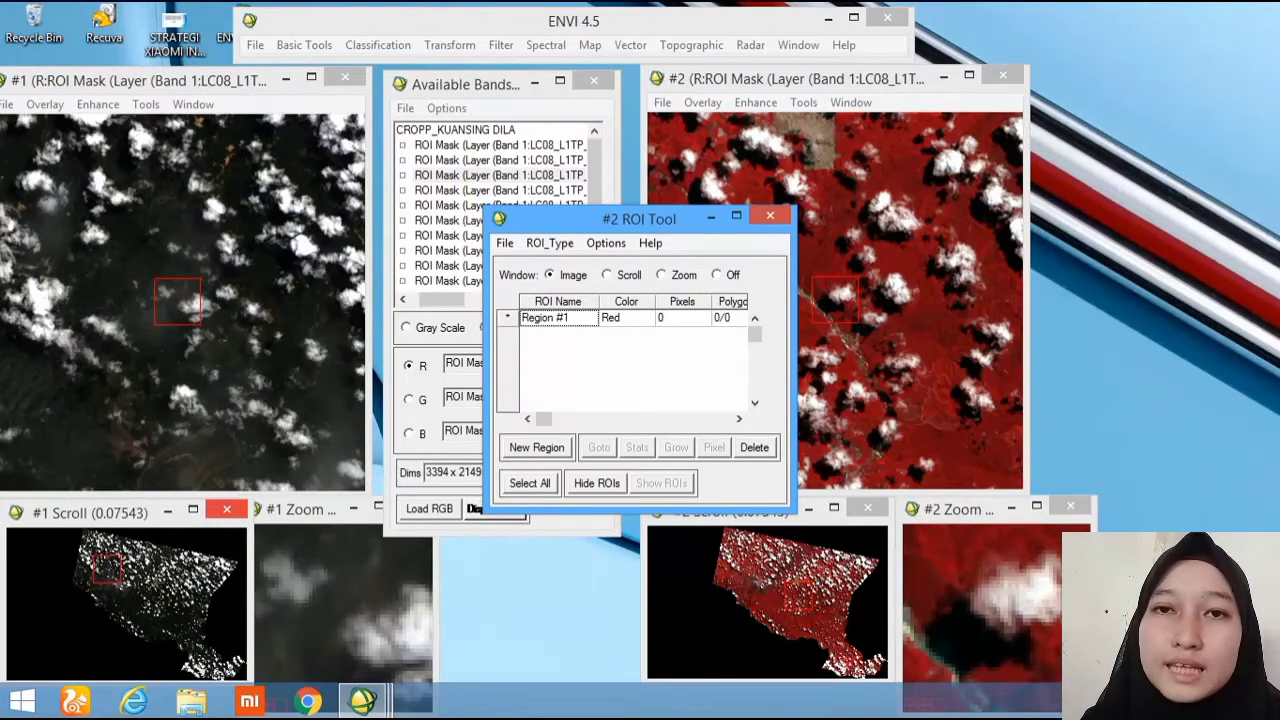
Step: Set the regions of interest to be drawn in the Zoom window as polygons
left_click(662, 275)
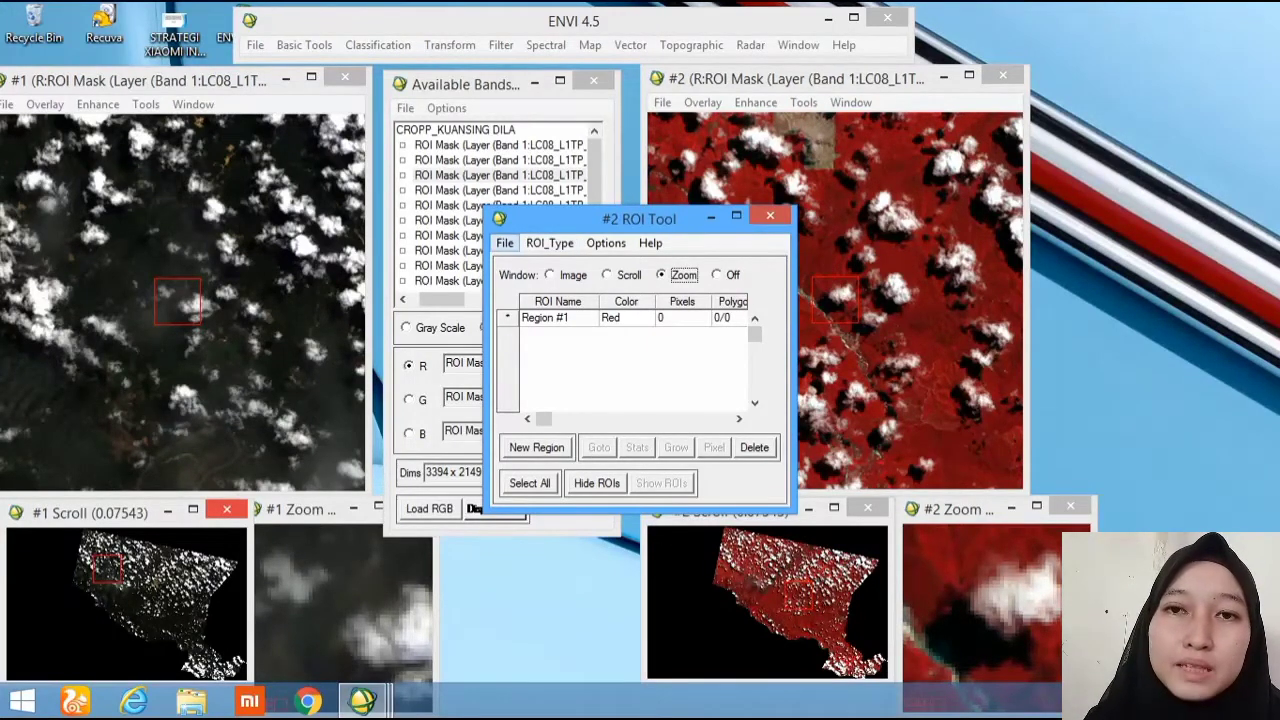
left_click(550, 243)
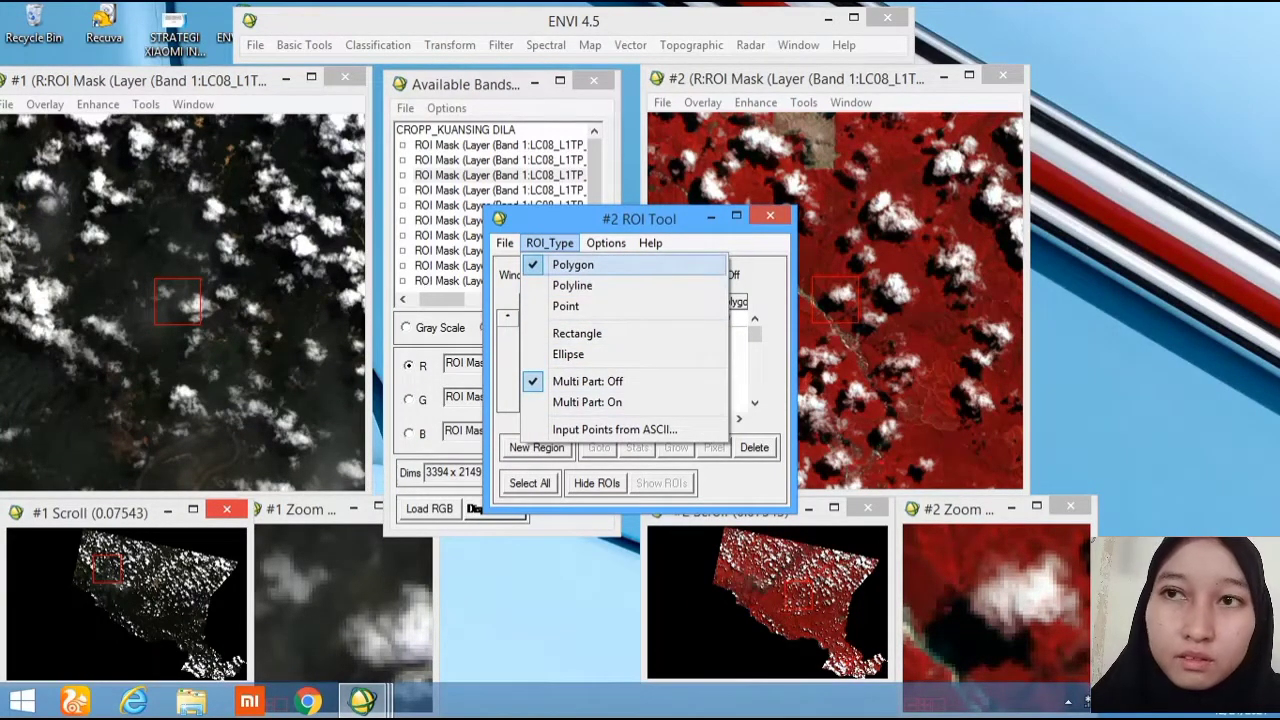
left_click(573, 264)
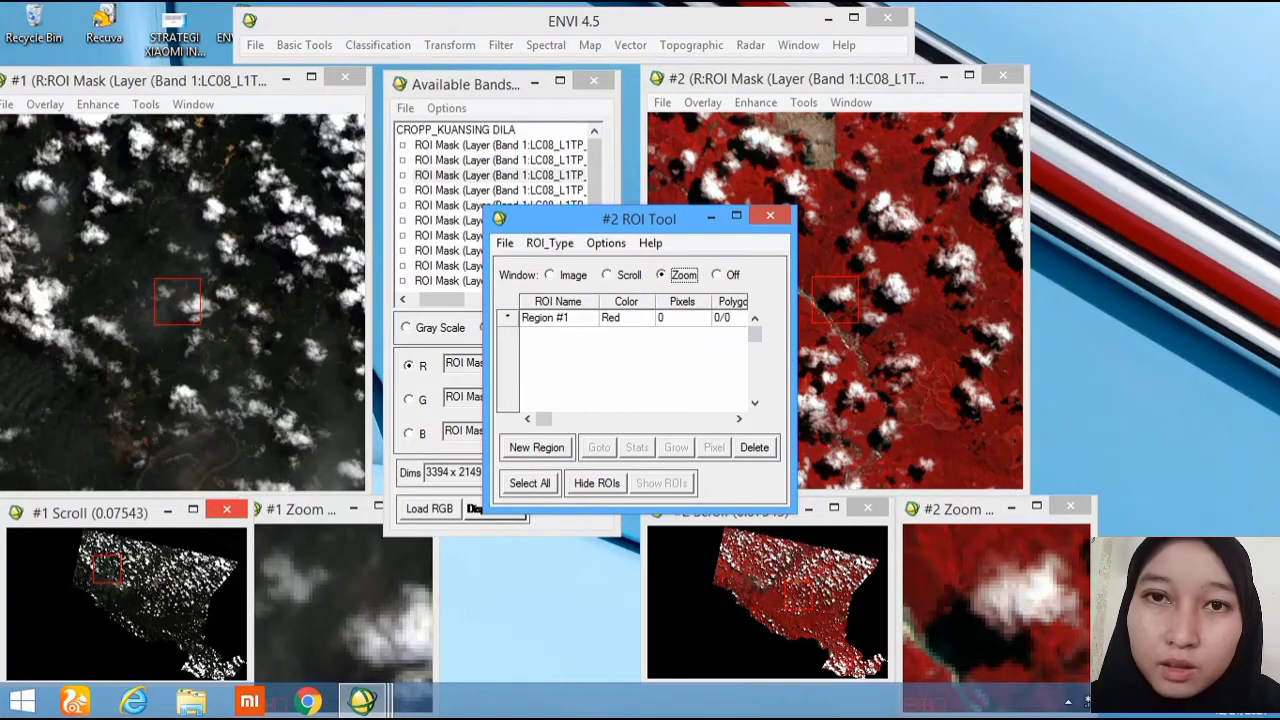
Step: Rename the first region of interest as waduk and set its colour to Blue
double_click(546, 318)
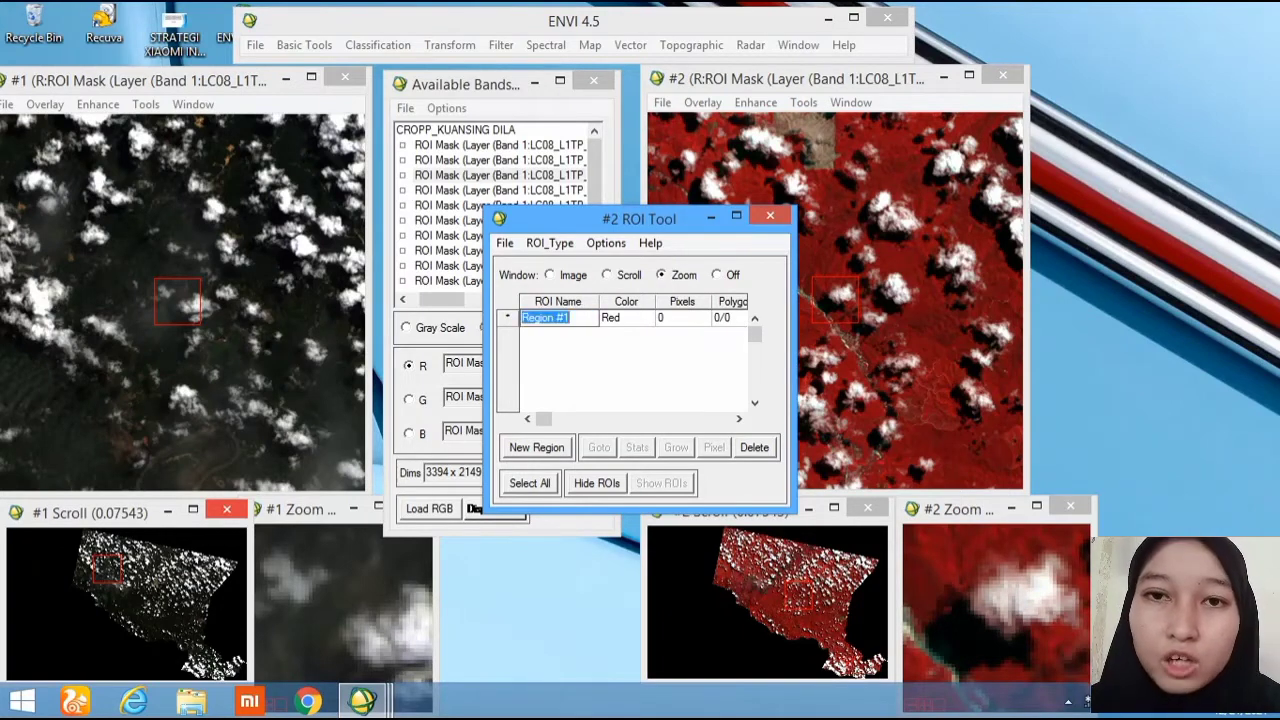
key("BackSpace")
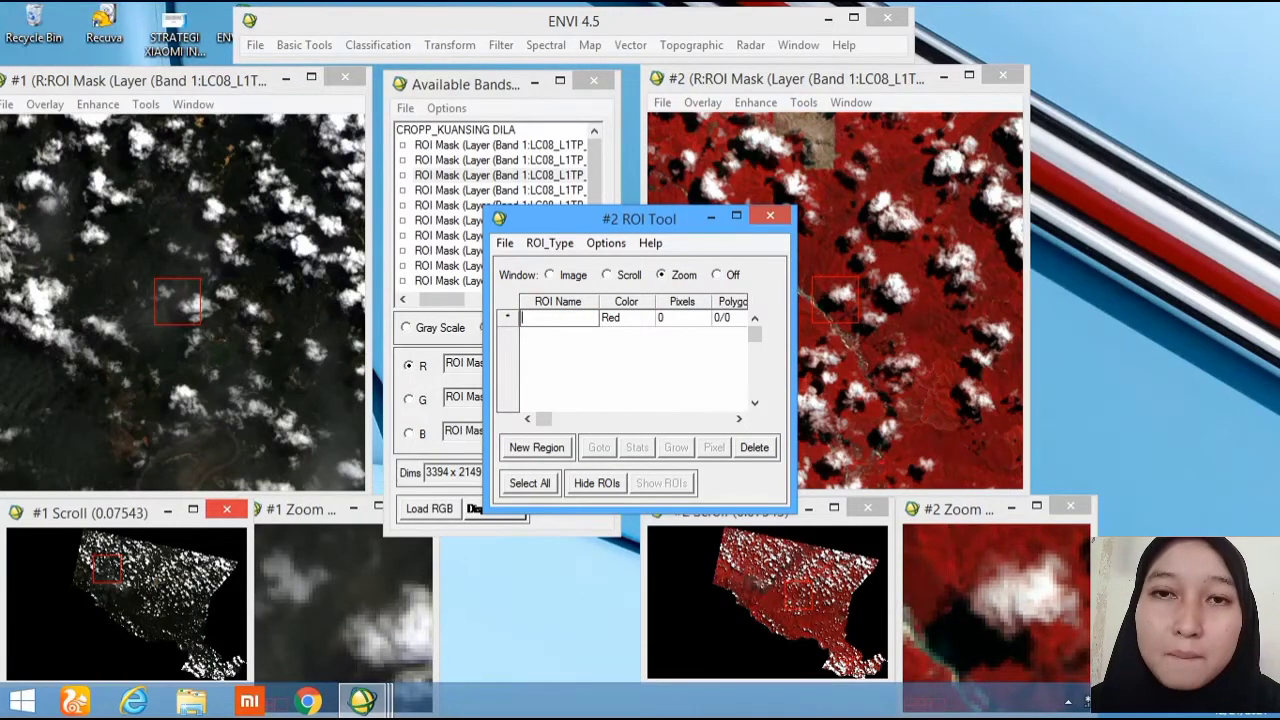
type("waduk")
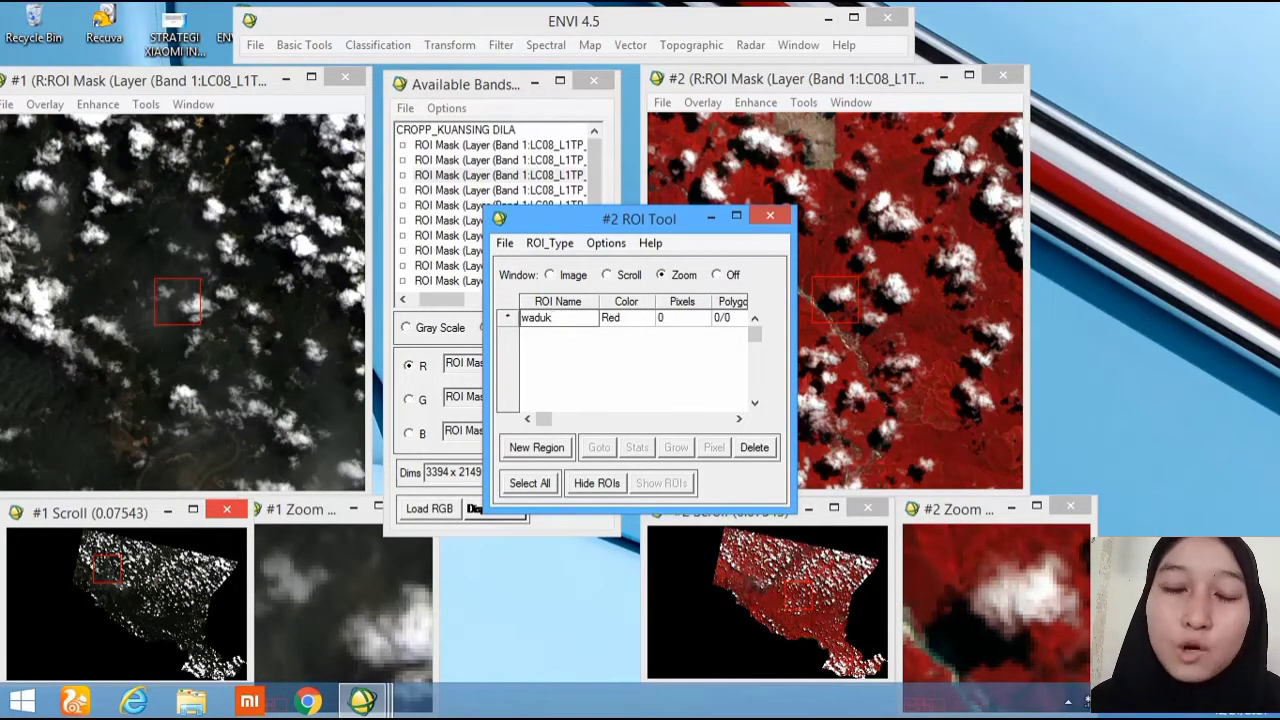
right_click(637, 320)
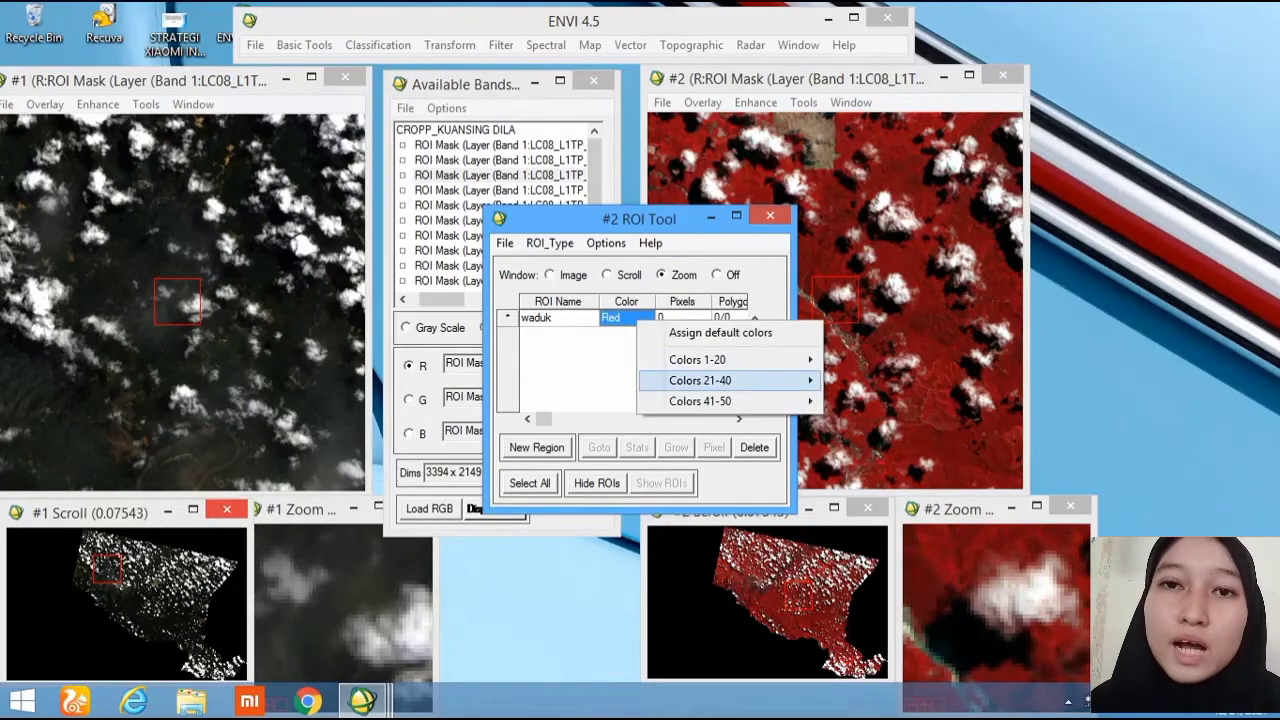
mouse_move(720, 380)
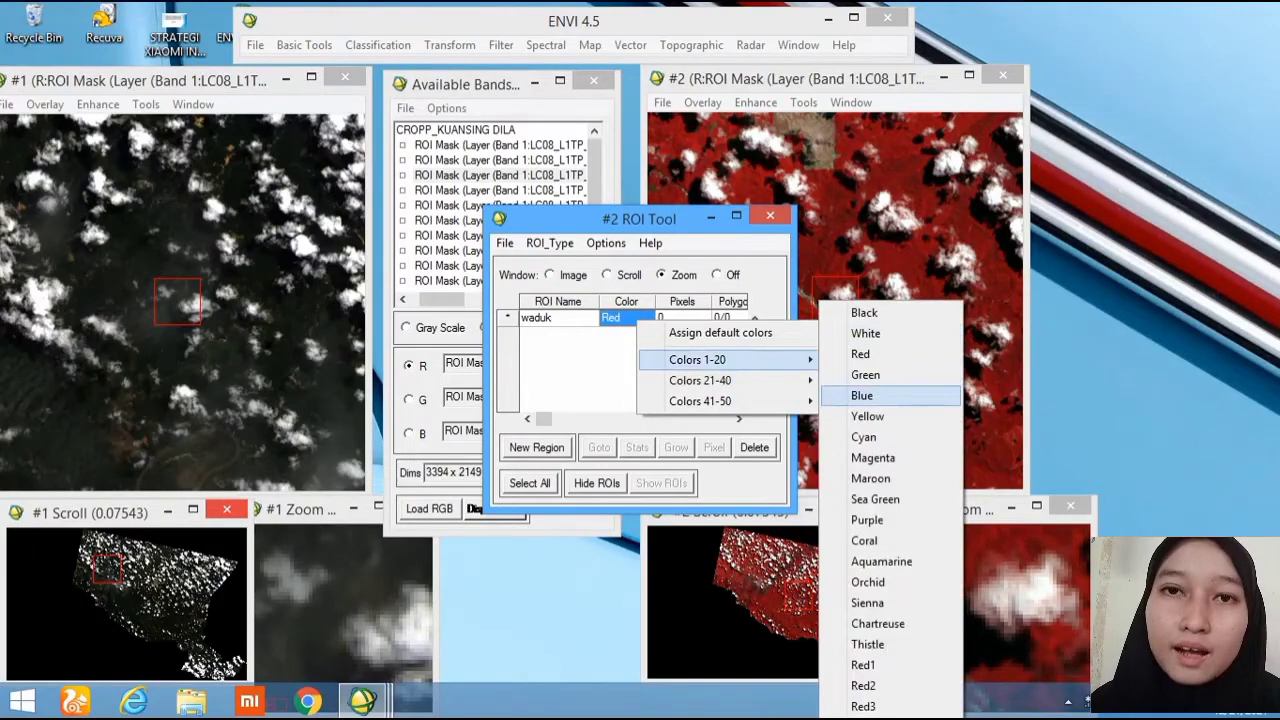
left_click(862, 395)
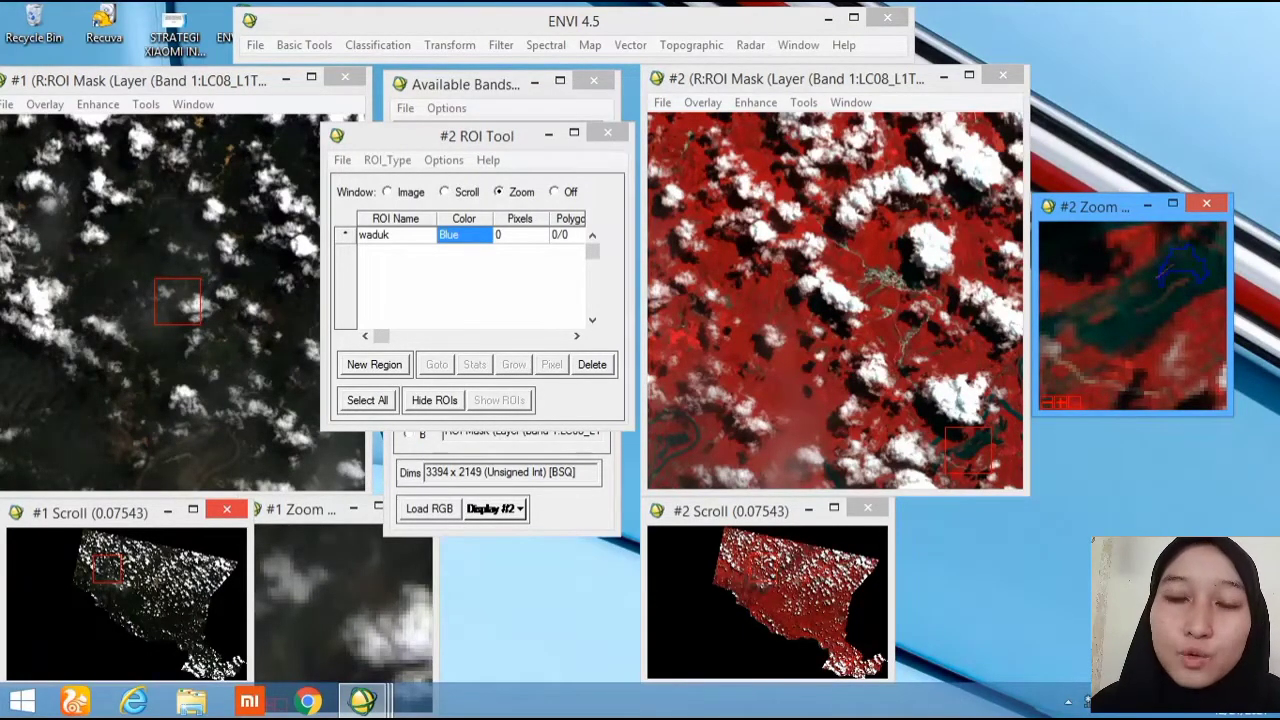
Step: Digitize three waduk polygons over the dark water areas near the lower right corner of the Display #2 image
right_click(1172, 264)
right_click(1172, 264)
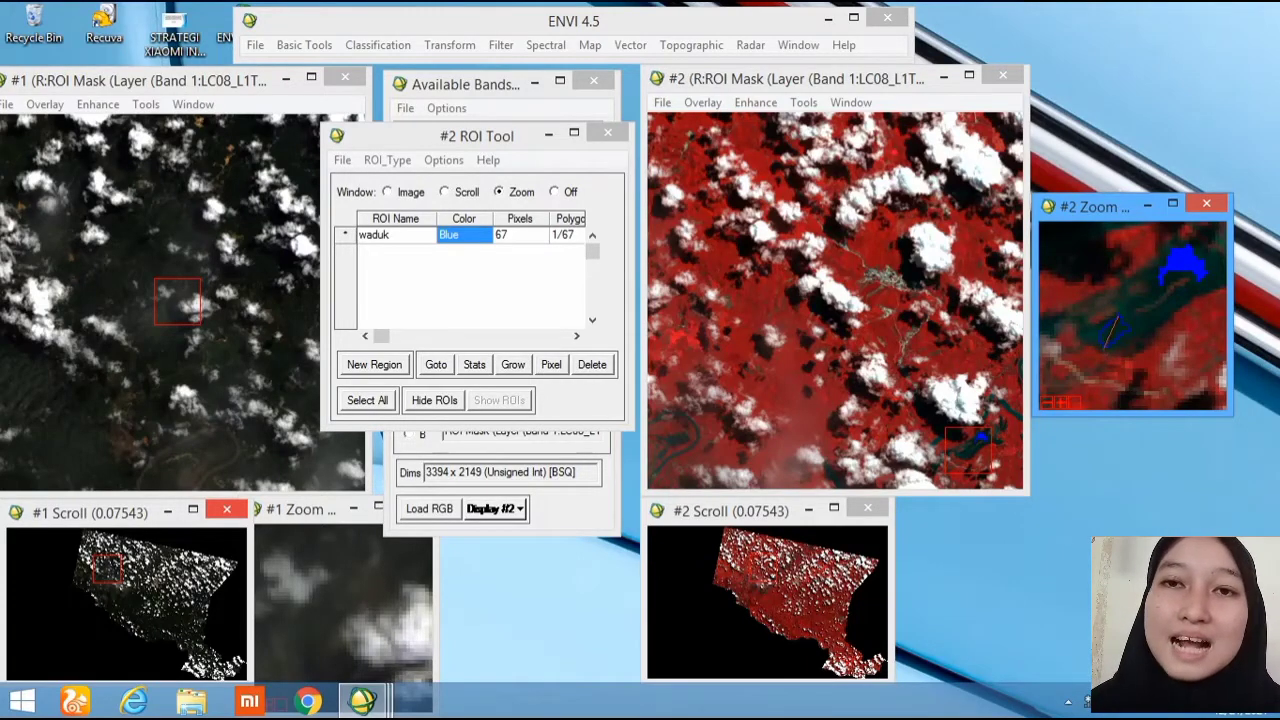
right_click(1110, 335)
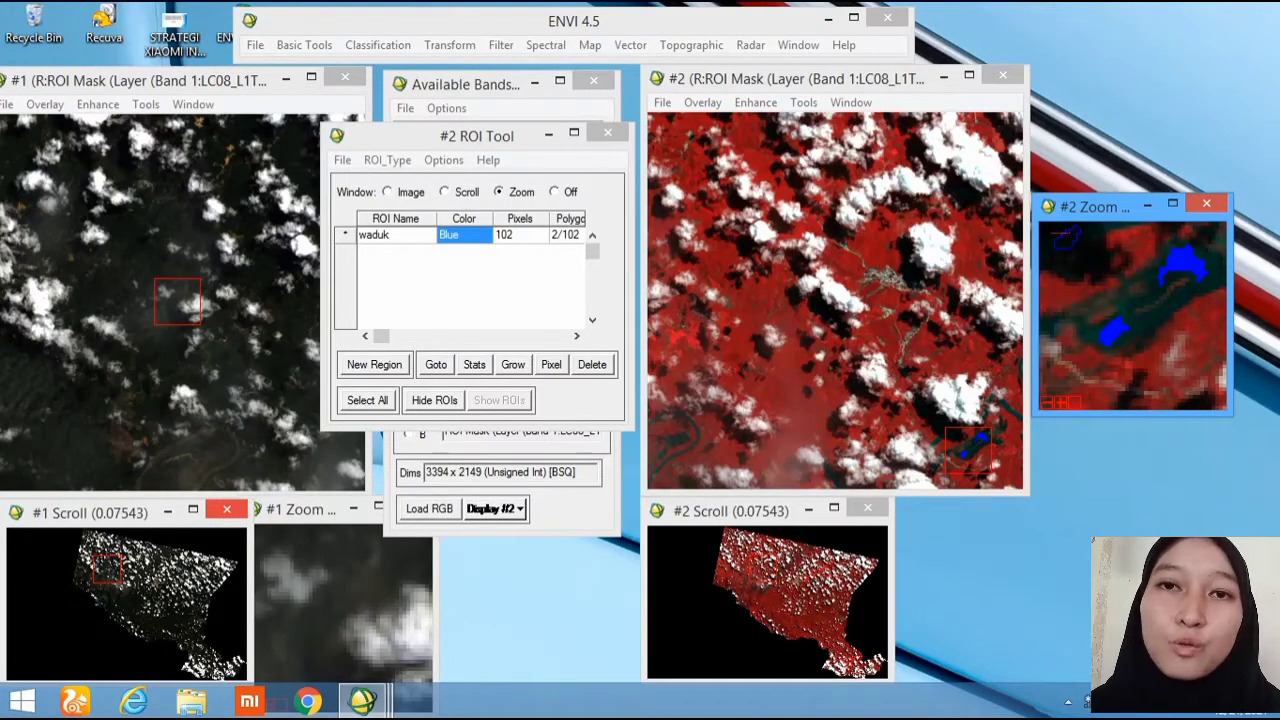
right_click(1065, 237)
right_click(1065, 237)
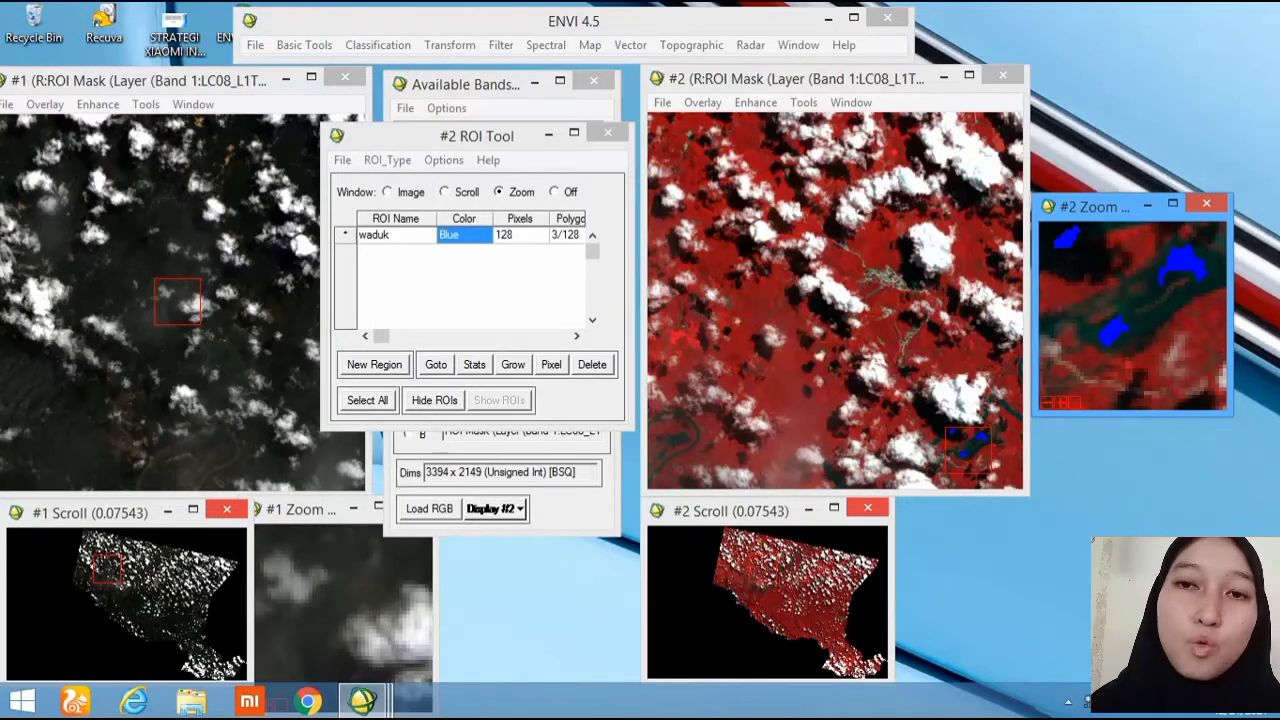
Step: Outline another waduk polygon on the dark water inside the river bend near the lower left corner of the Display #2 image
left_click(680, 437)
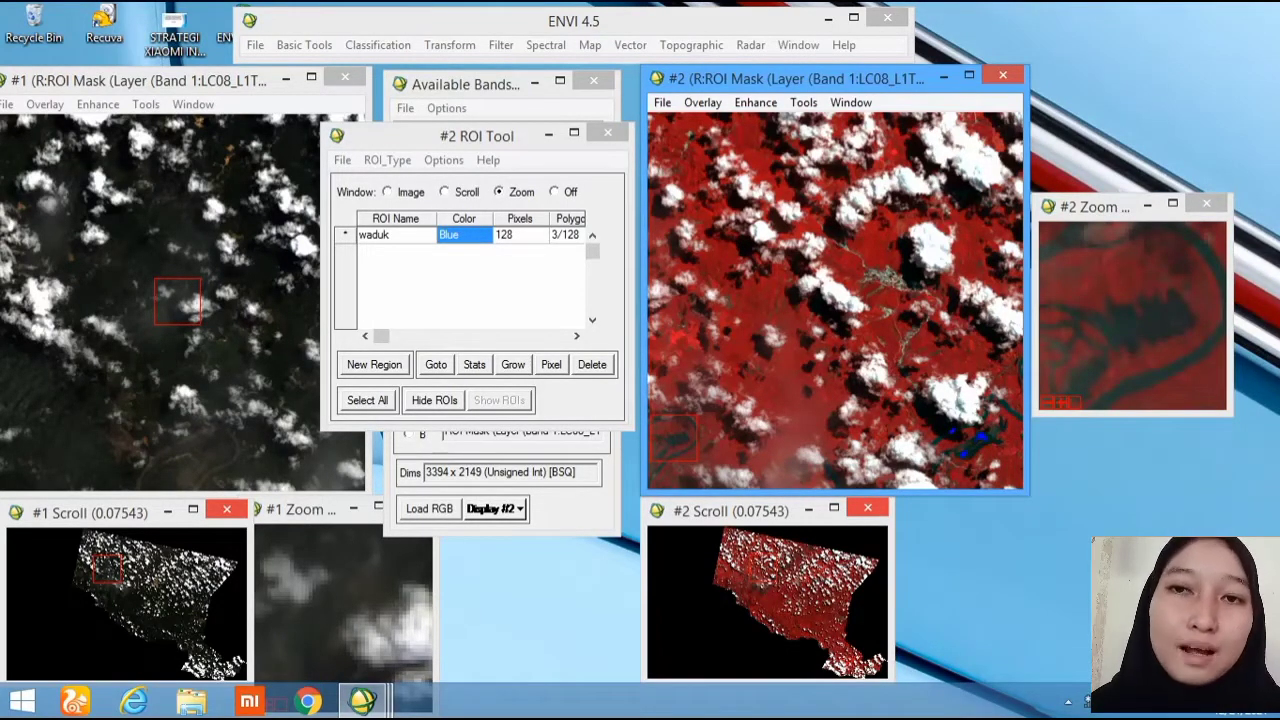
left_click(1118, 328)
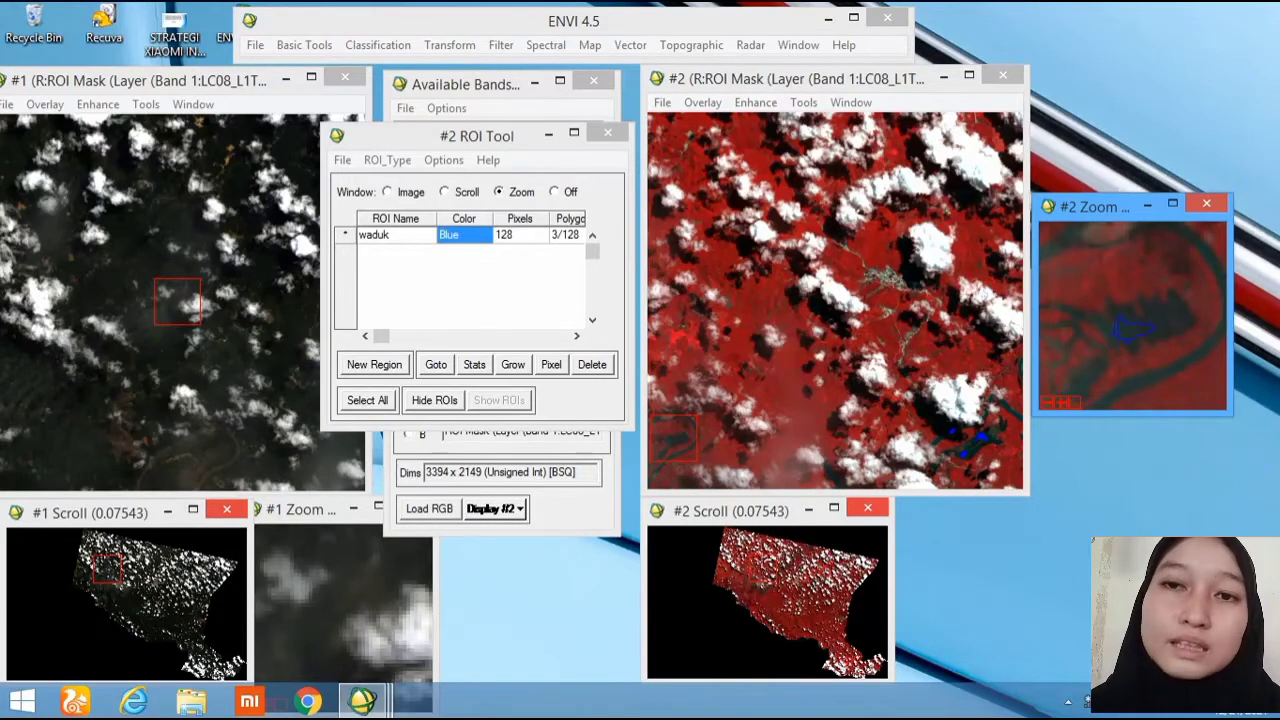
right_click(1120, 330)
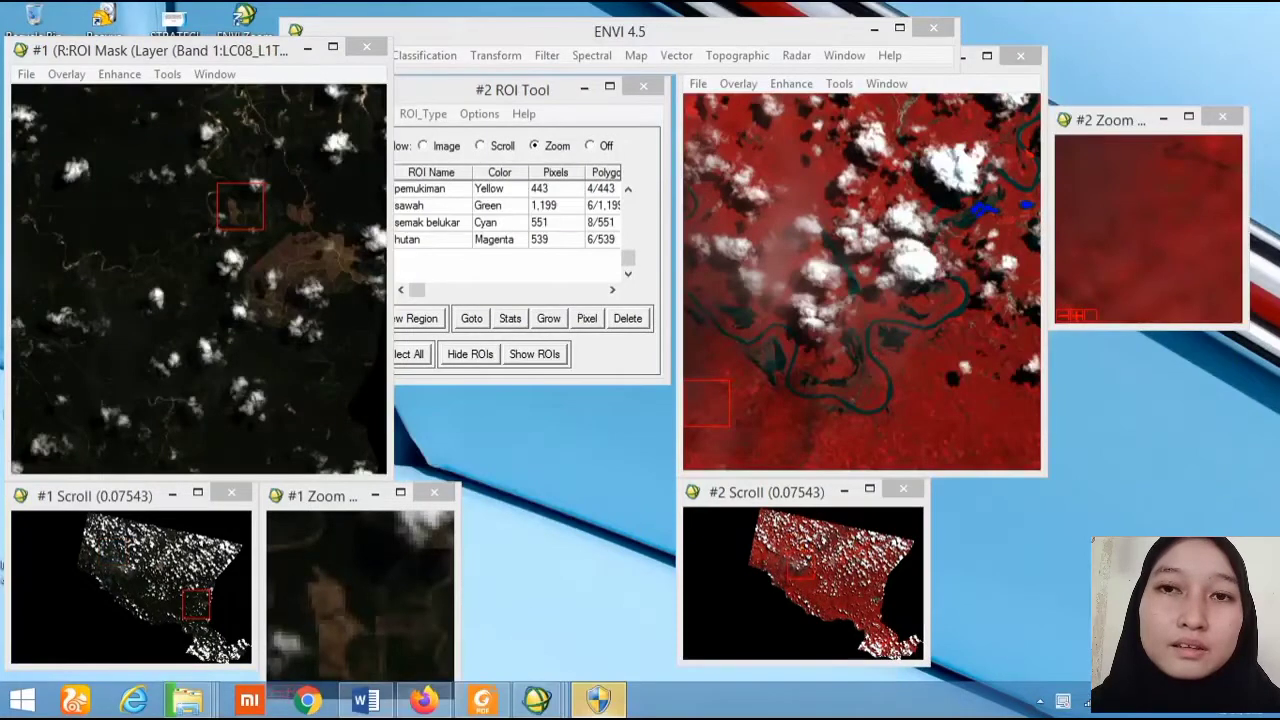
Step: Bring the ROI Tool window in front of Display #1 so its land-cover region list is fully accessible
mouse_move(529, 91)
left_mouse_down()
mouse_move(509, 77)
mouse_move(537, 107)
left_mouse_up()
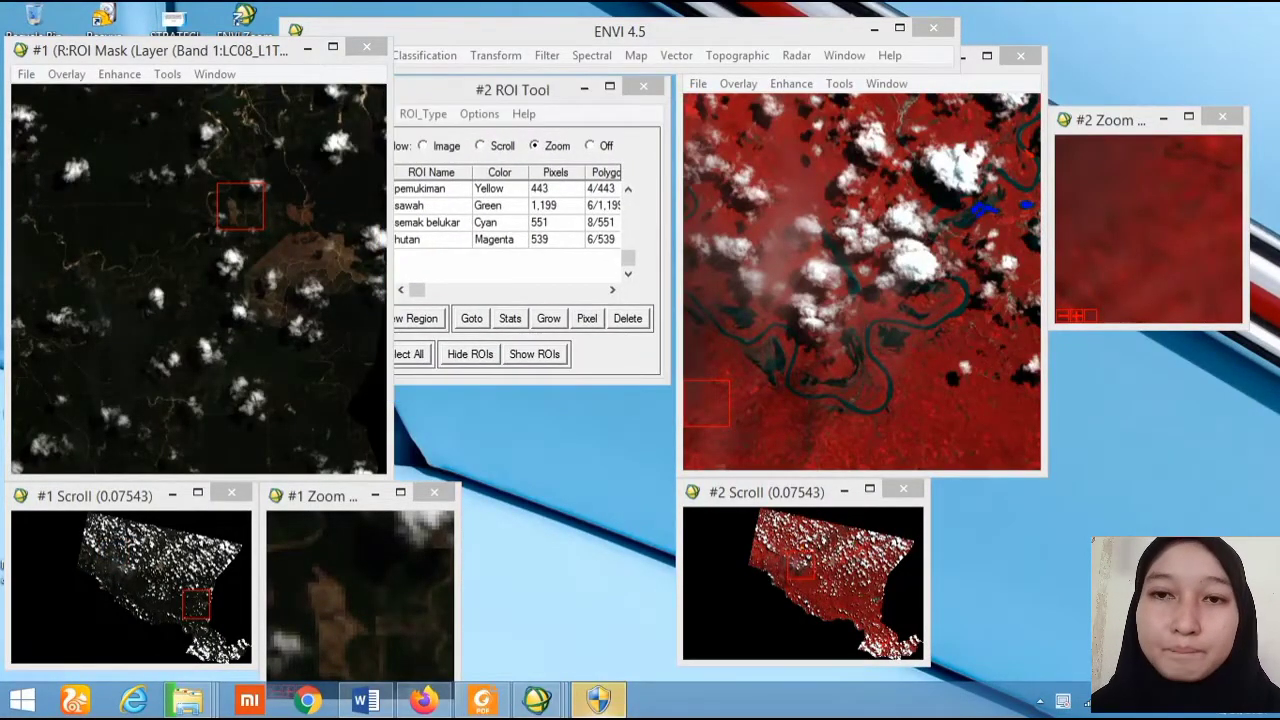
left_click_drag(509, 89, 538, 107)
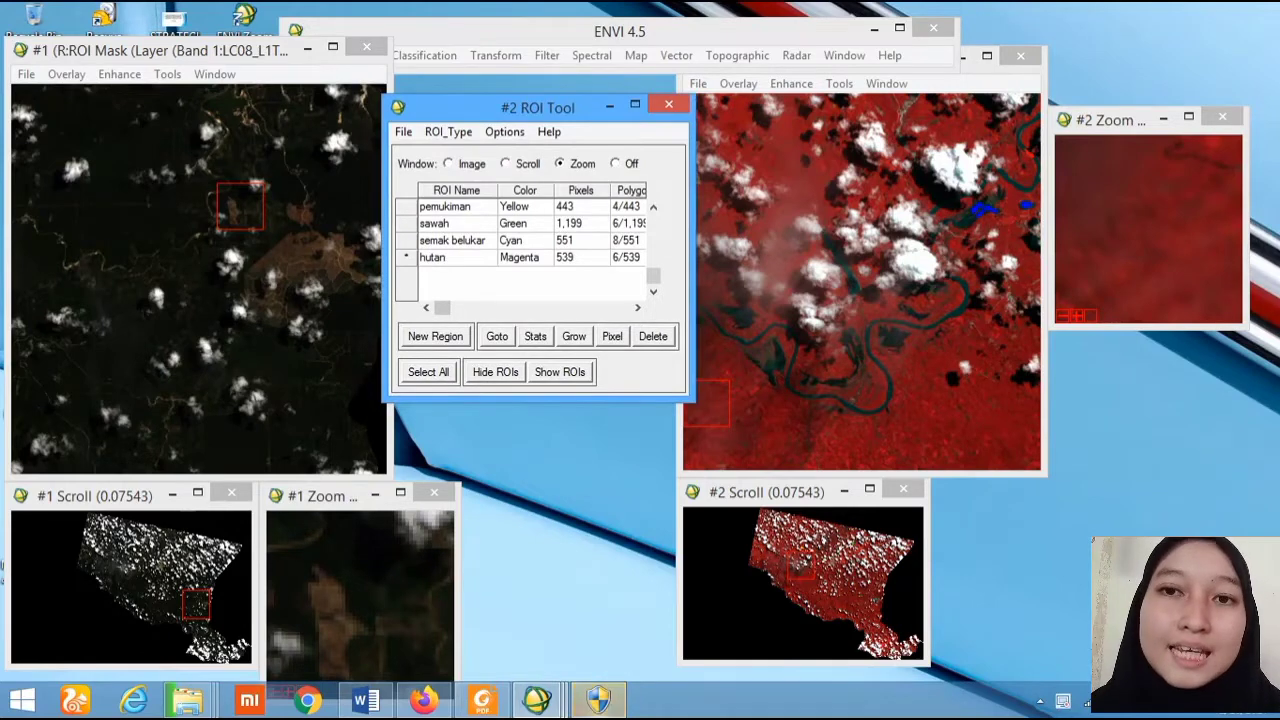
Step: Start a supervised Maximum Likelihood classification with the cropped Kuansing image as the input file, using the full scene and all bands
left_click(424, 56)
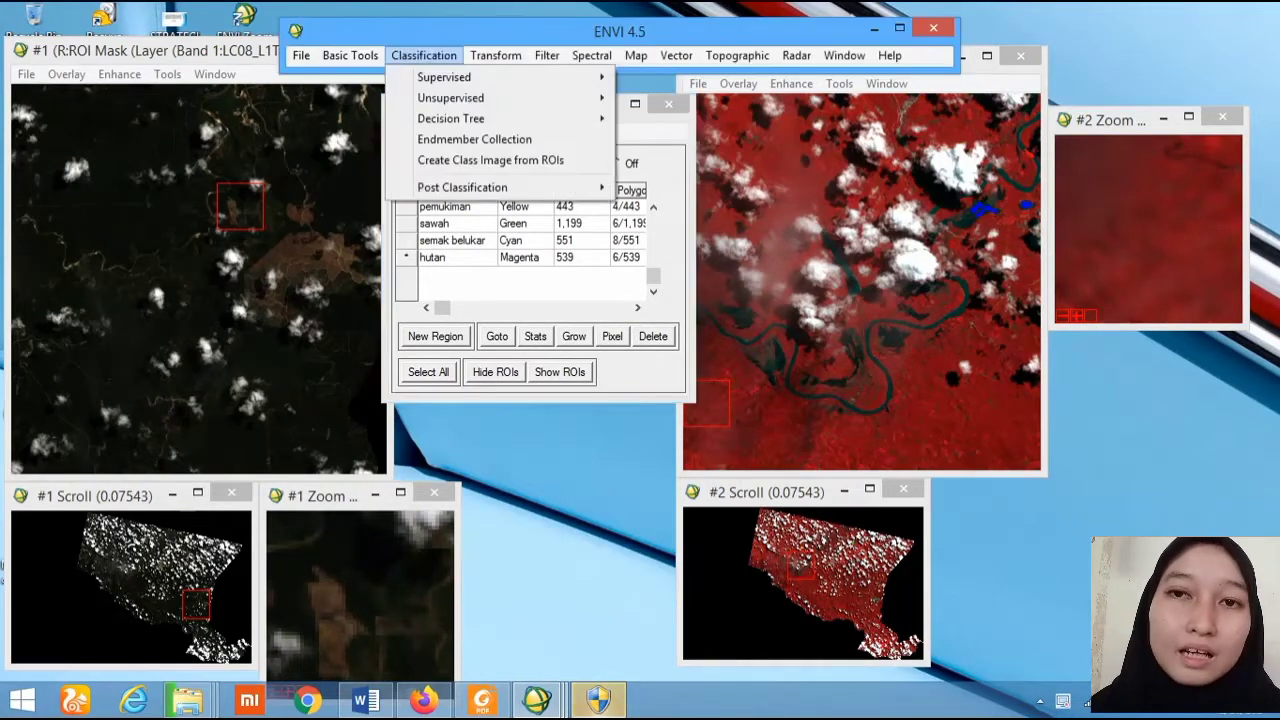
mouse_move(444, 77)
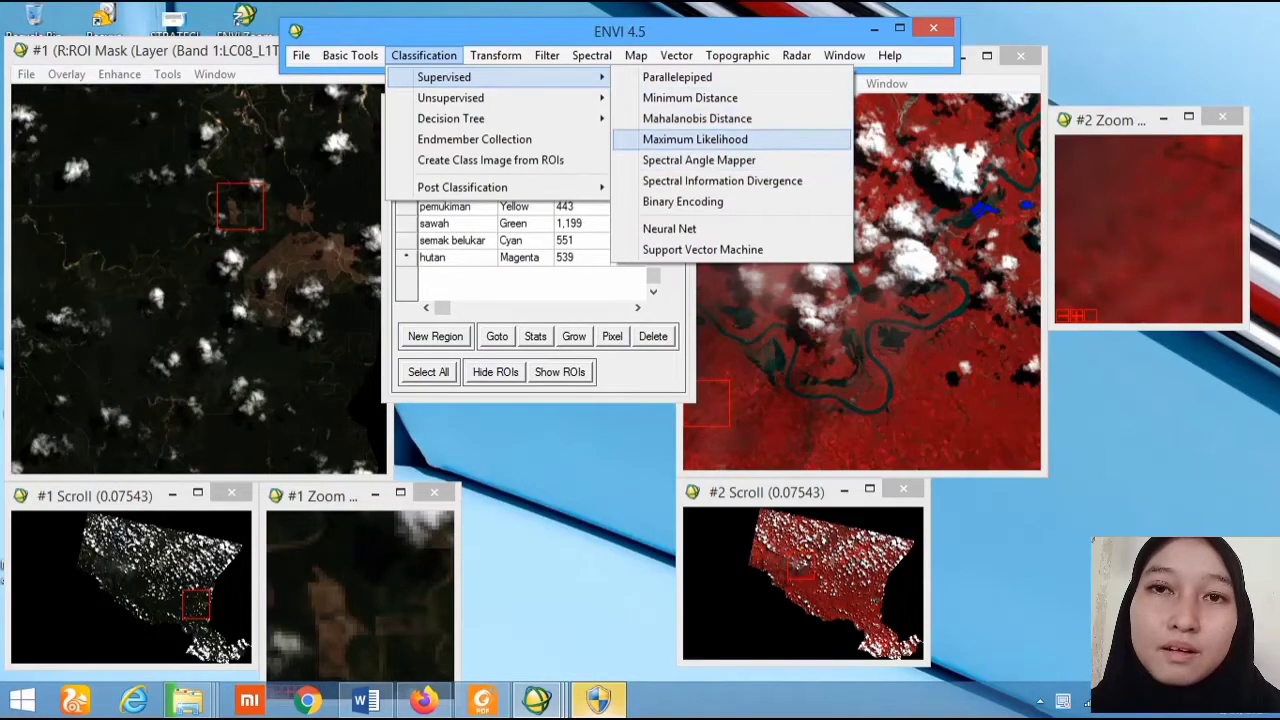
left_click(695, 140)
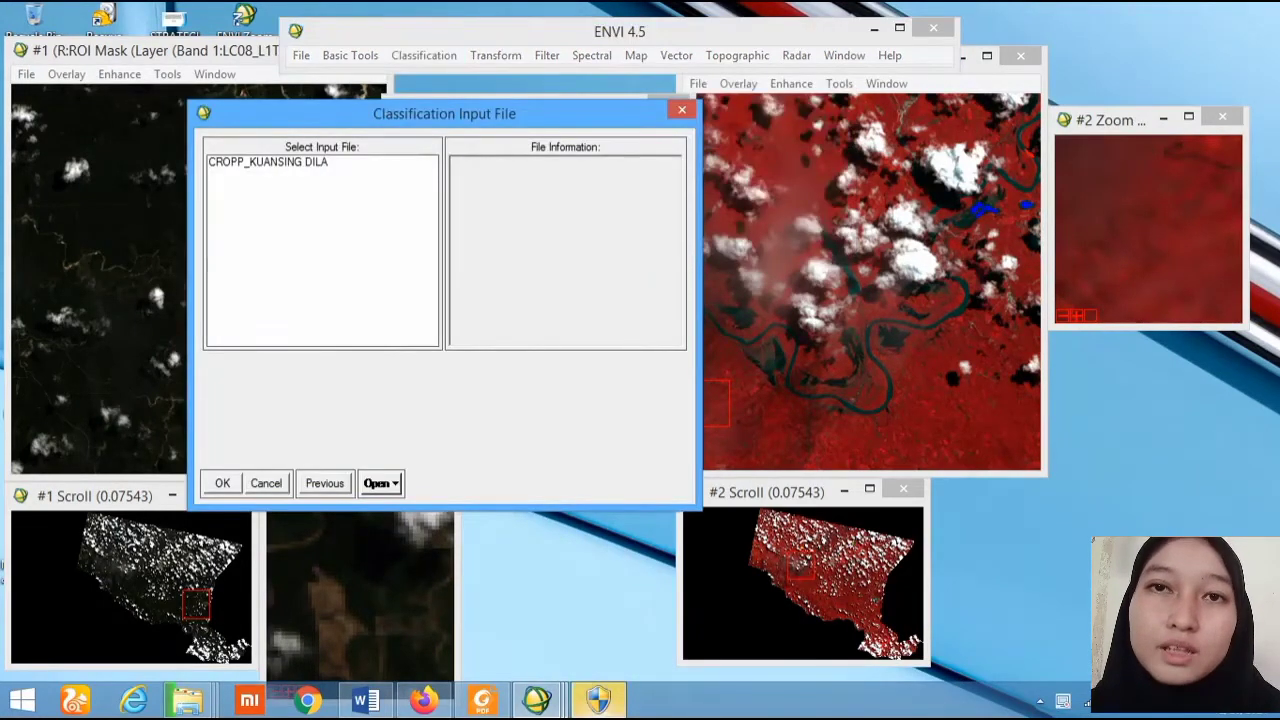
left_click(268, 162)
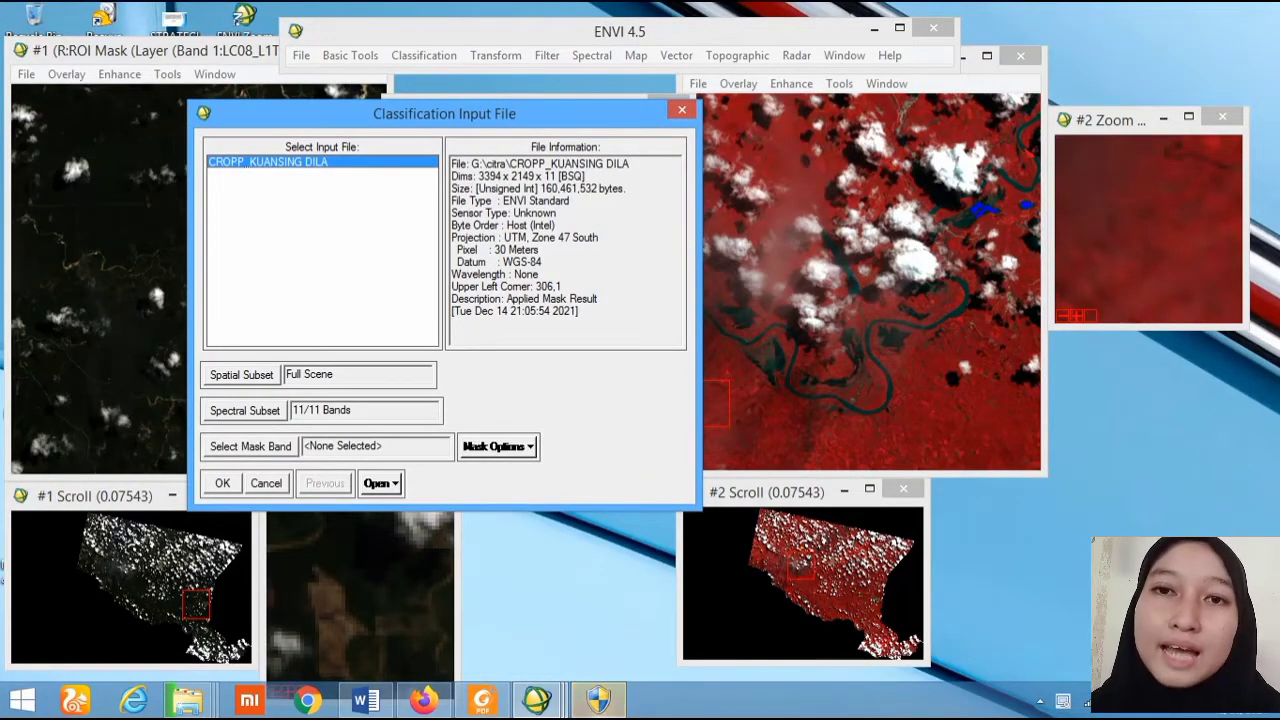
left_click(222, 483)
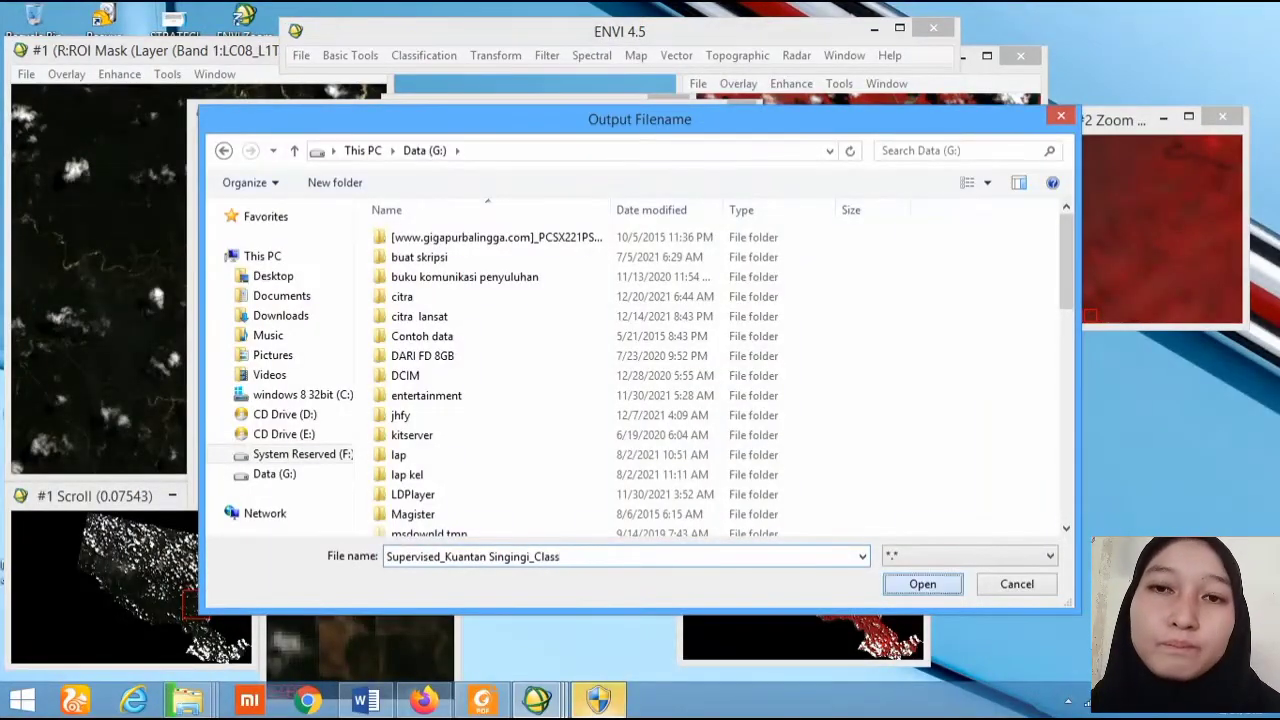
Step: Run the classification with all listed regions, saving the class image as Supervised_Kuantan Singingi_Class on G: and the rule images as Supervised_Kuantan Singingi_Ruled
left_click(922, 584)
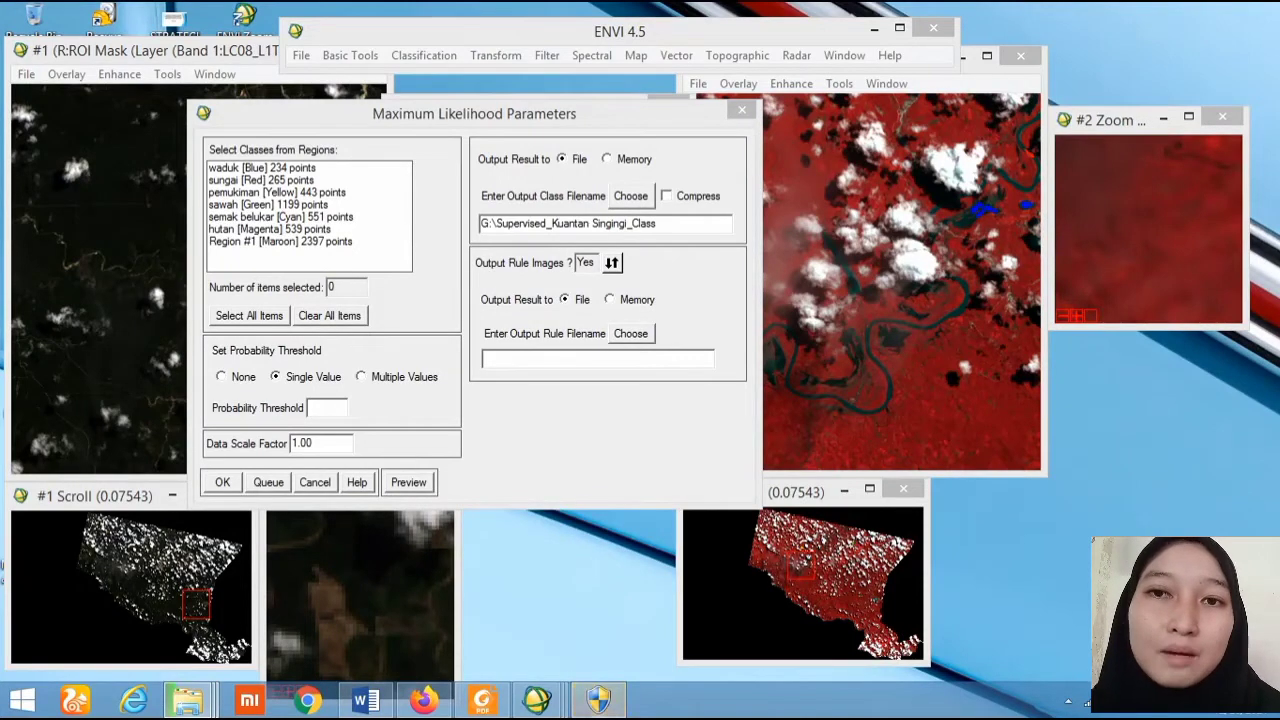
left_click(249, 315)
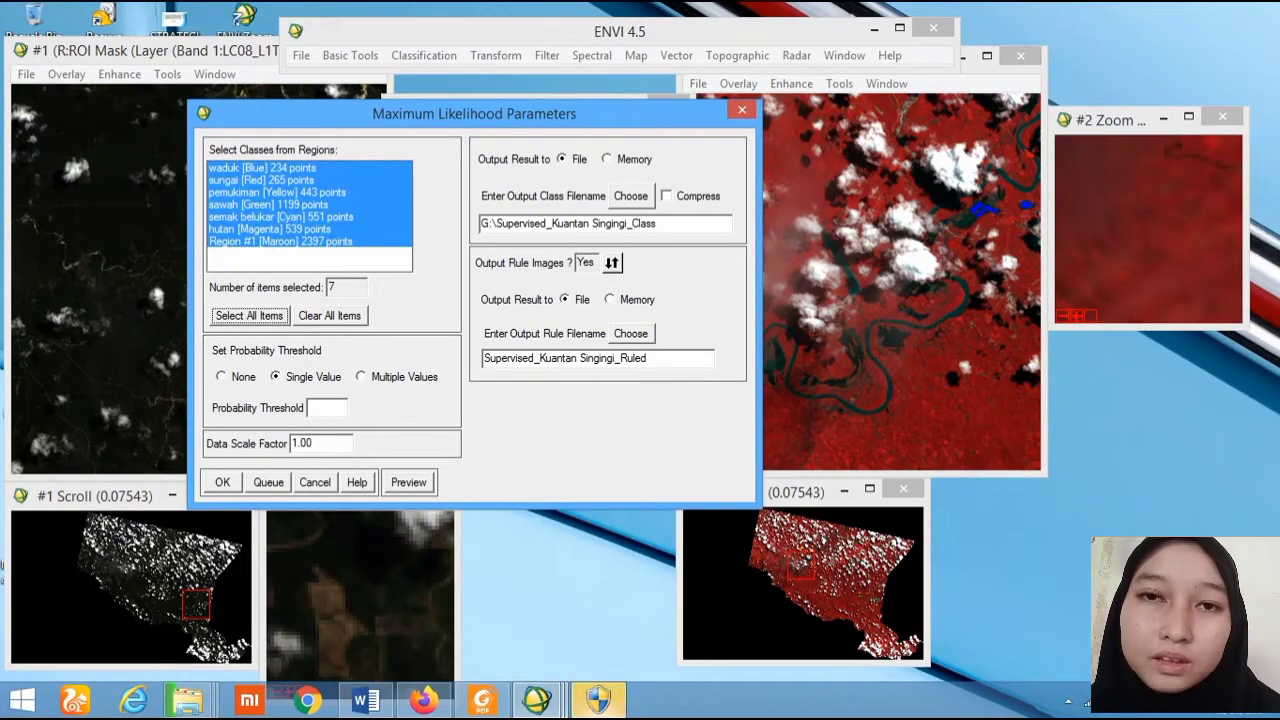
left_click(222, 482)
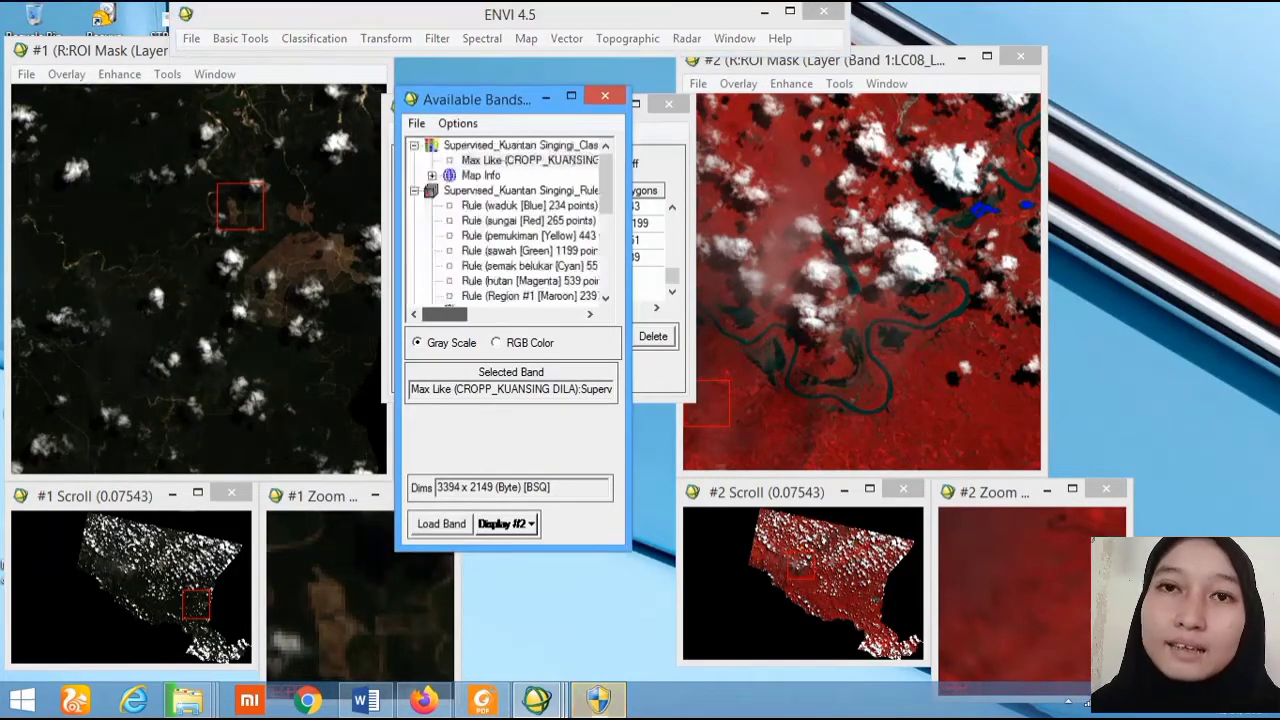
Step: Load the Max Like band of Supervised_Kuantan Singingi_Class into a new display
left_click_drag(444, 314, 447, 314)
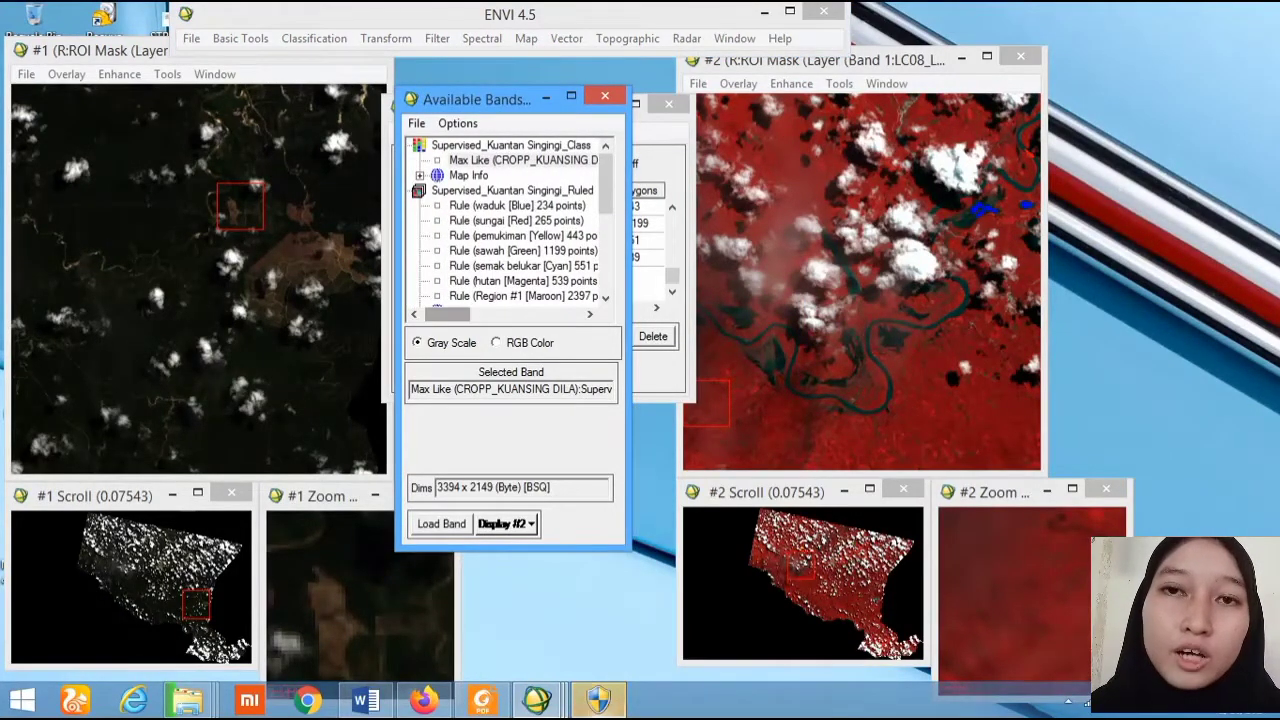
left_click(523, 160)
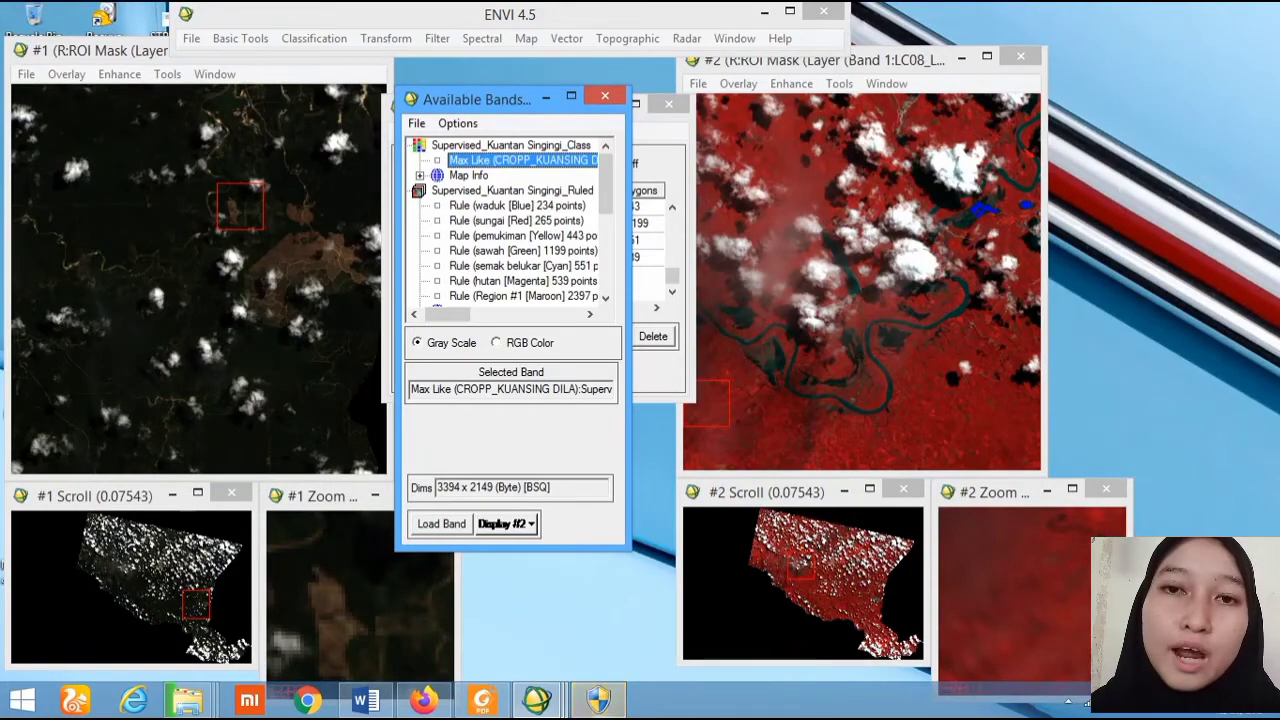
right_click(536, 163)
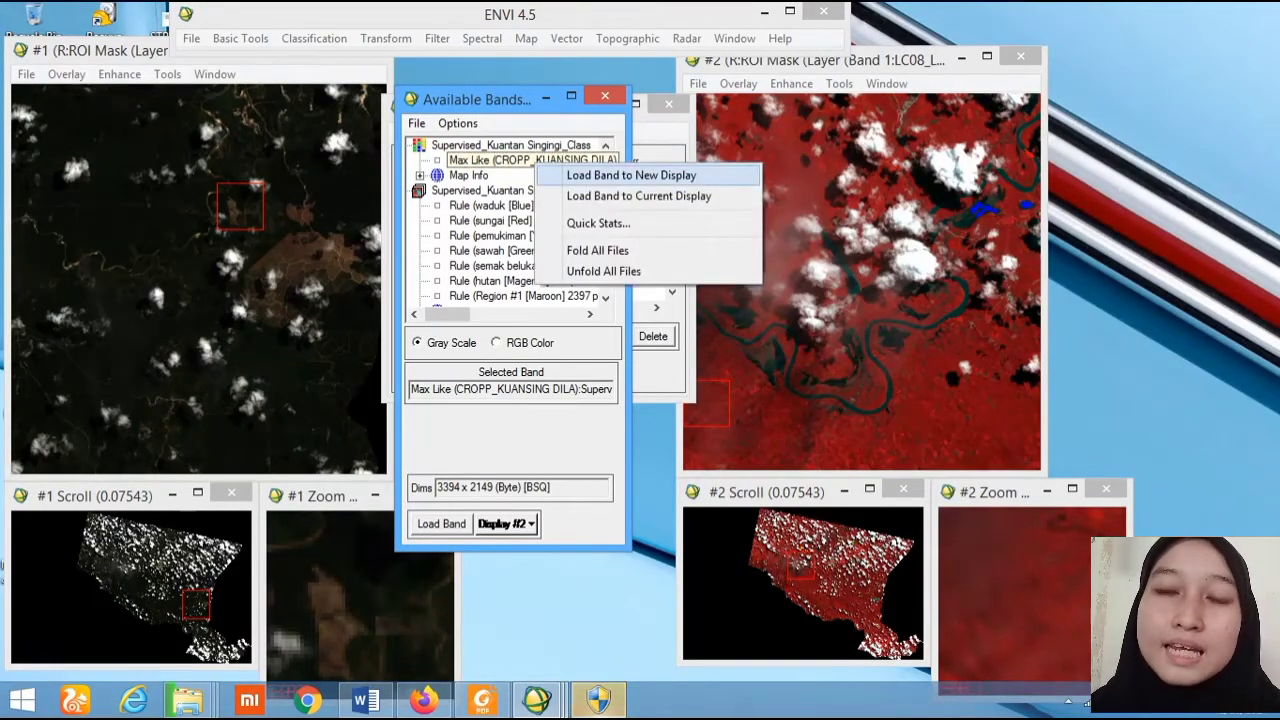
left_click(631, 175)
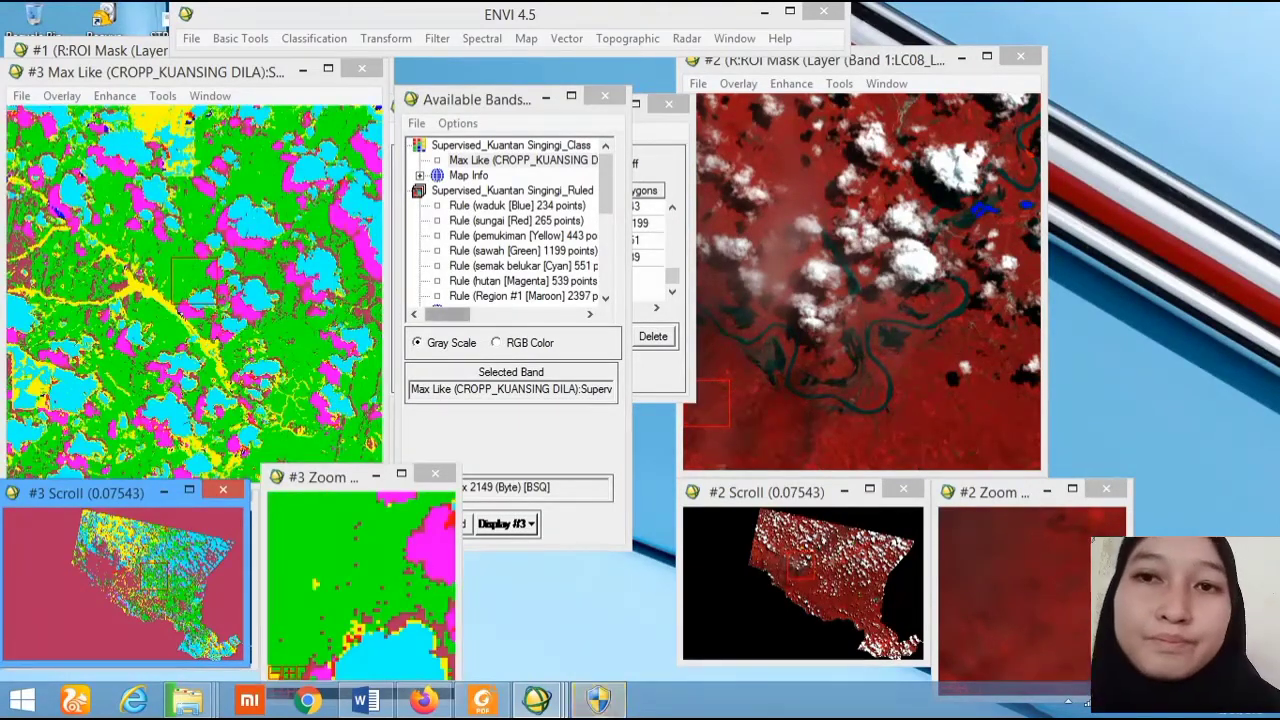
mouse_move(447, 314)
left_mouse_down()
mouse_move(525, 314)
mouse_move(459, 314)
left_mouse_up()
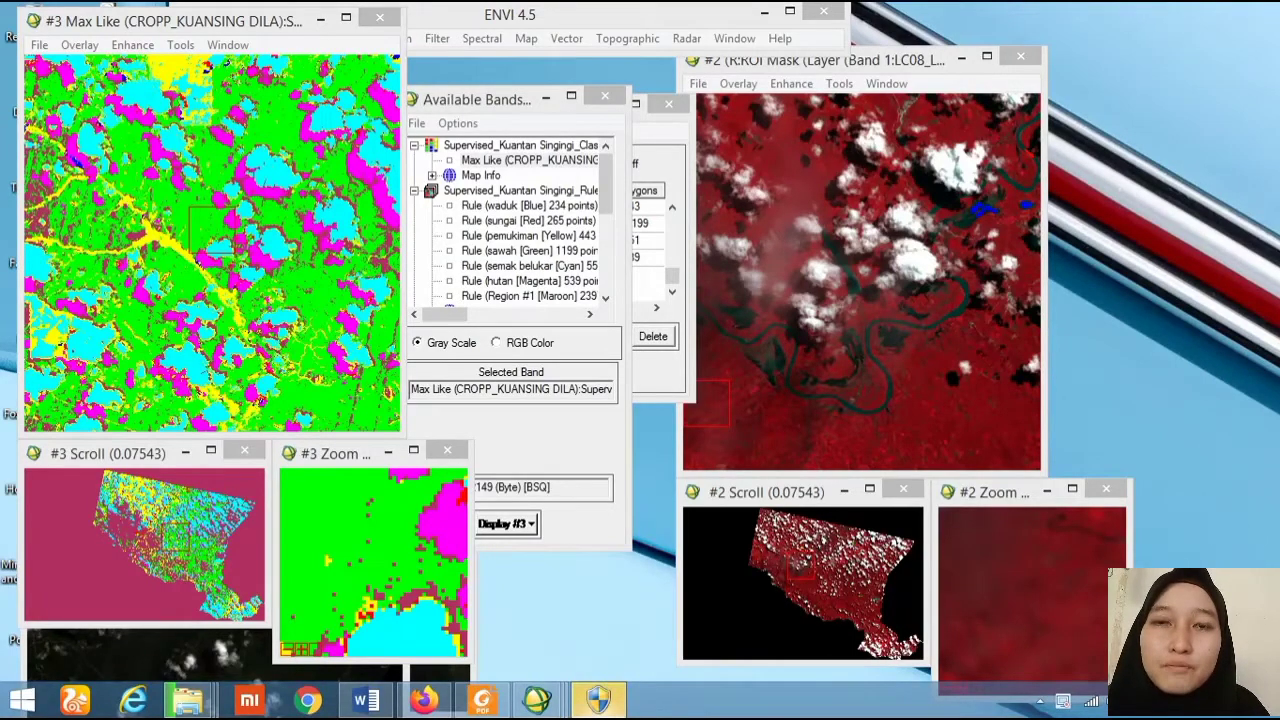
Step: Start a Raster to Vector conversion with the Max Like band of Supervised_Kuantan Singingi_Class as input
left_click(566, 39)
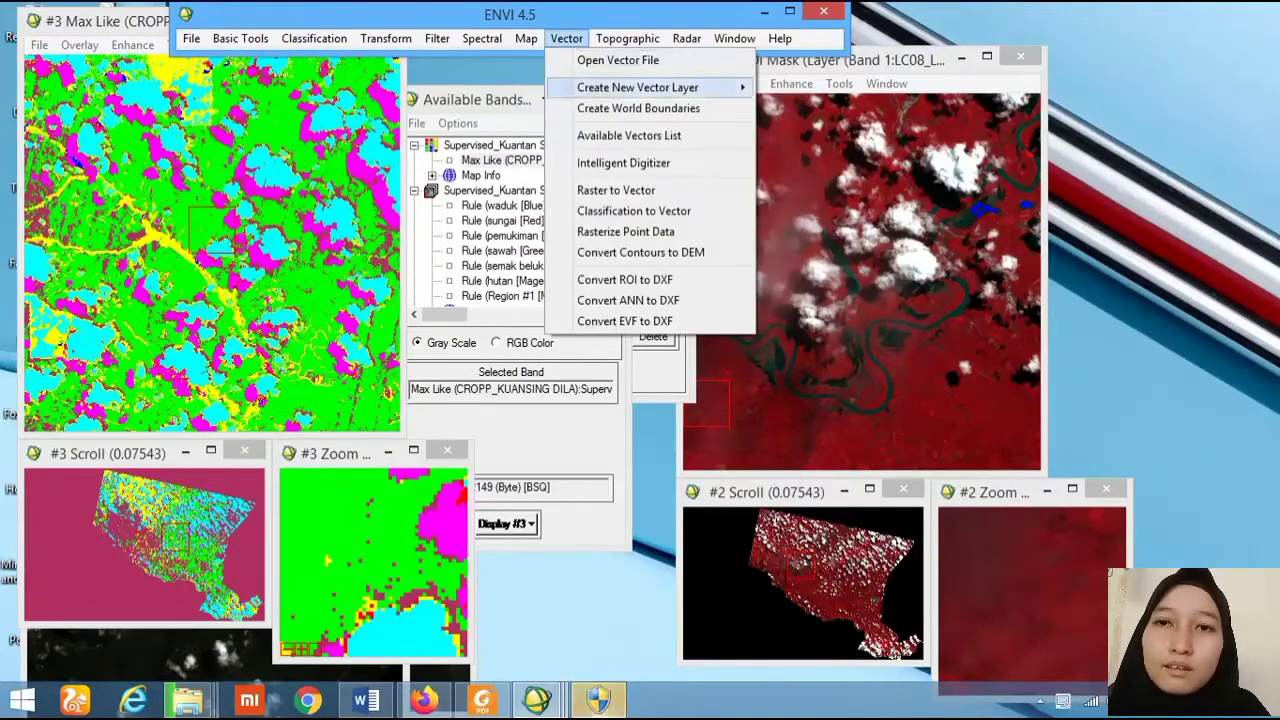
left_click(615, 190)
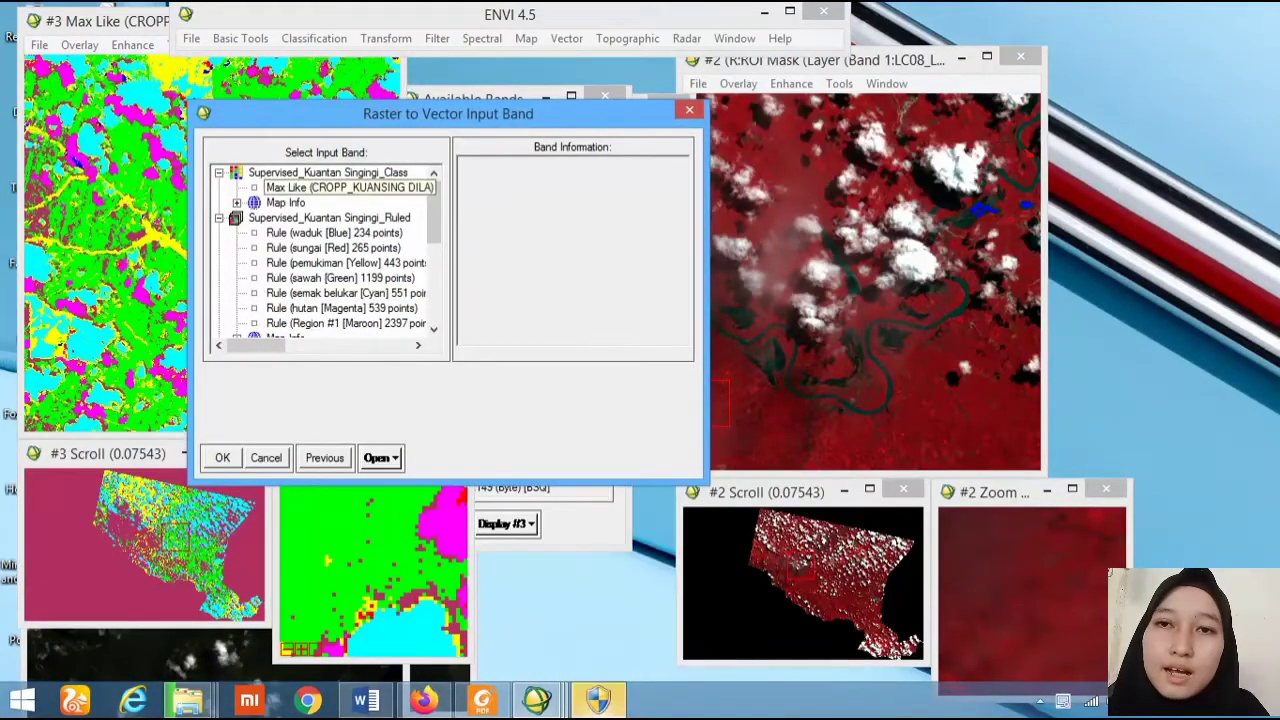
left_click(343, 188)
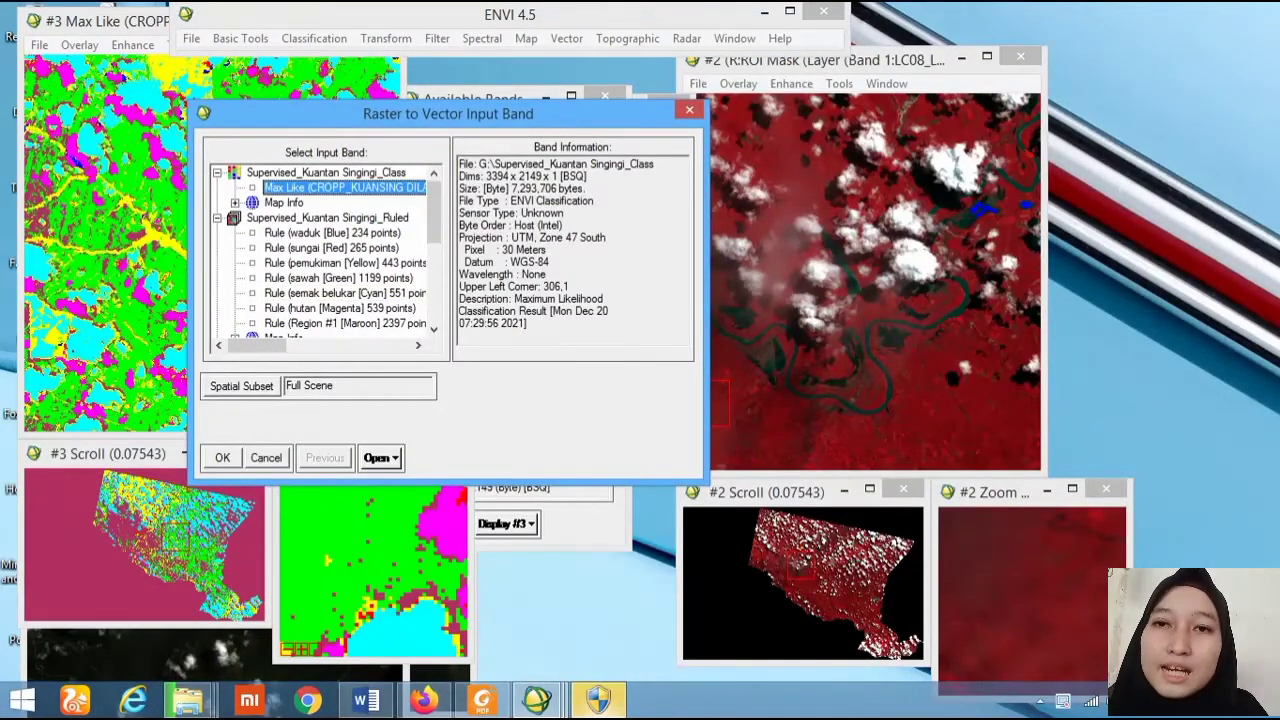
left_click(222, 457)
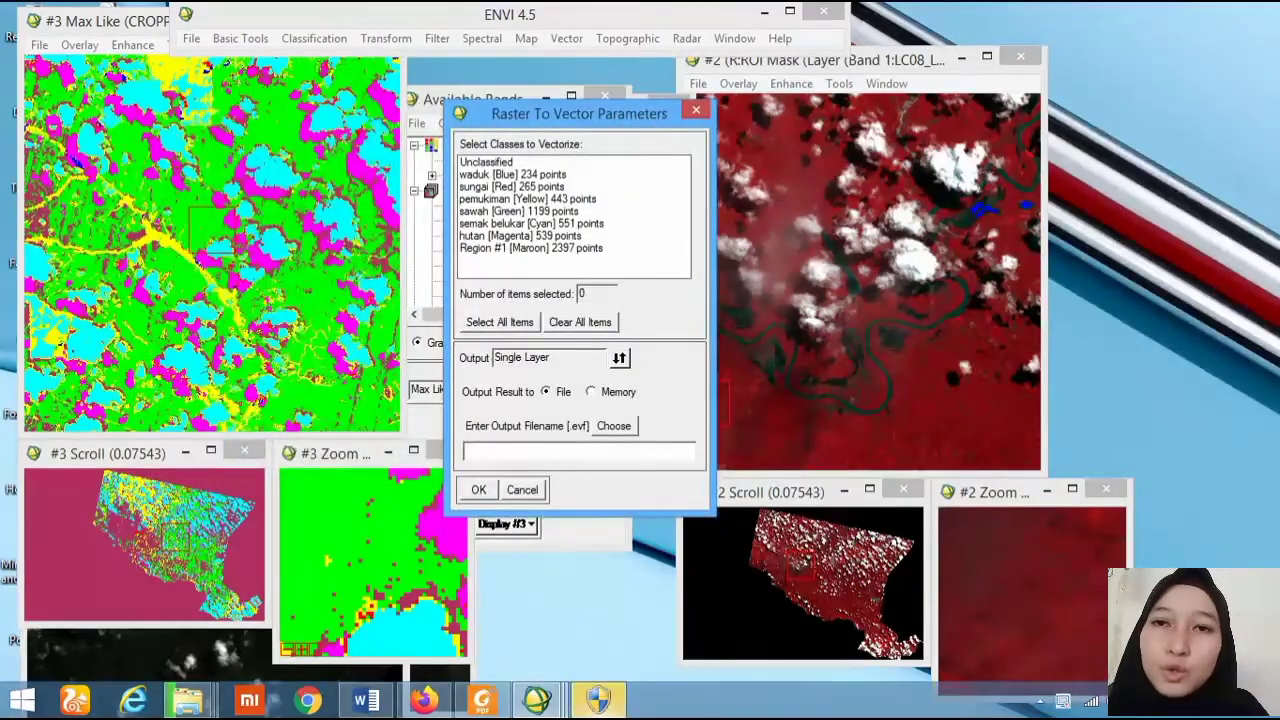
Step: Vectorize every class except Unclassified into a single layer saved as Class_Superrvised_Kuantan Singingi.evf on G:
left_click(613, 425)
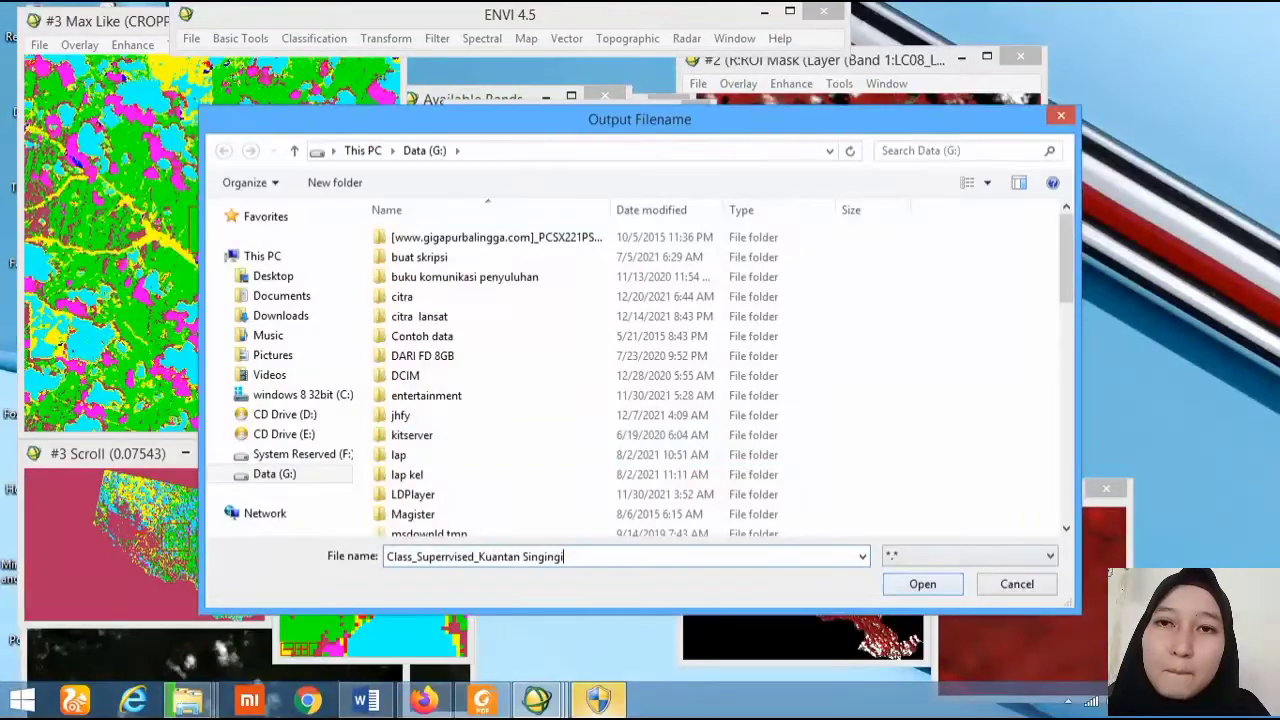
key("Return")
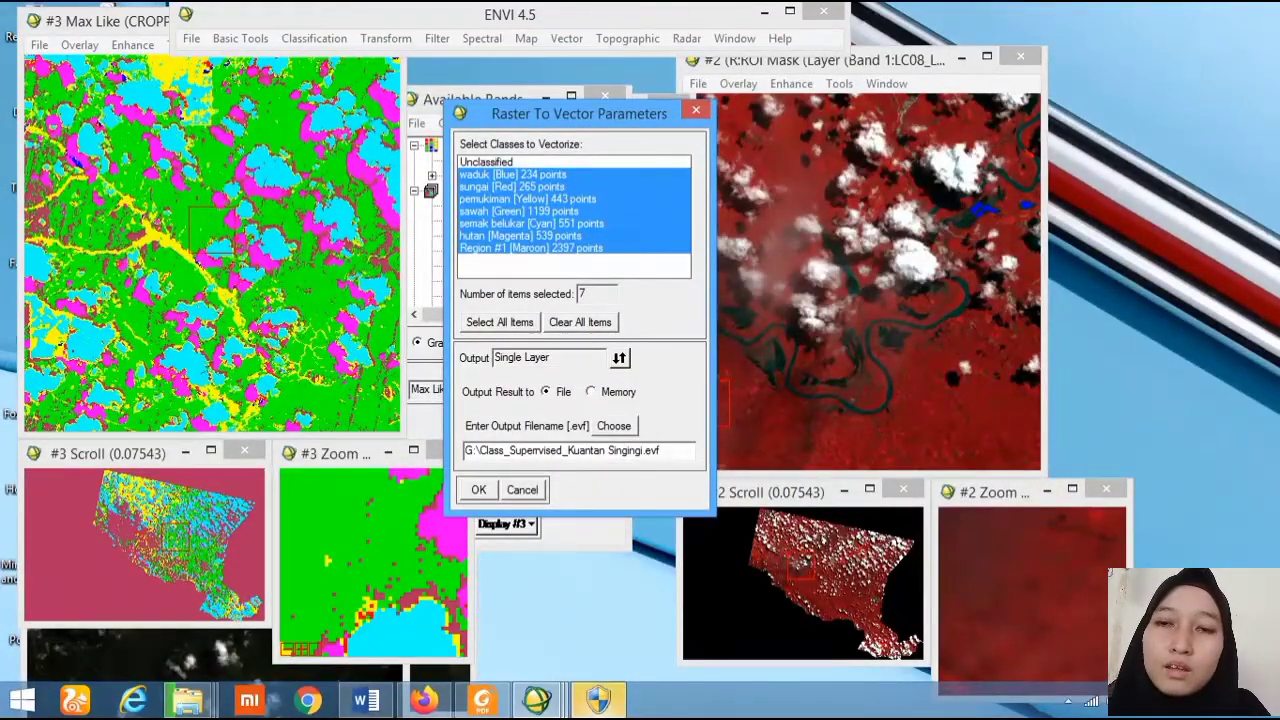
left_click(478, 490)
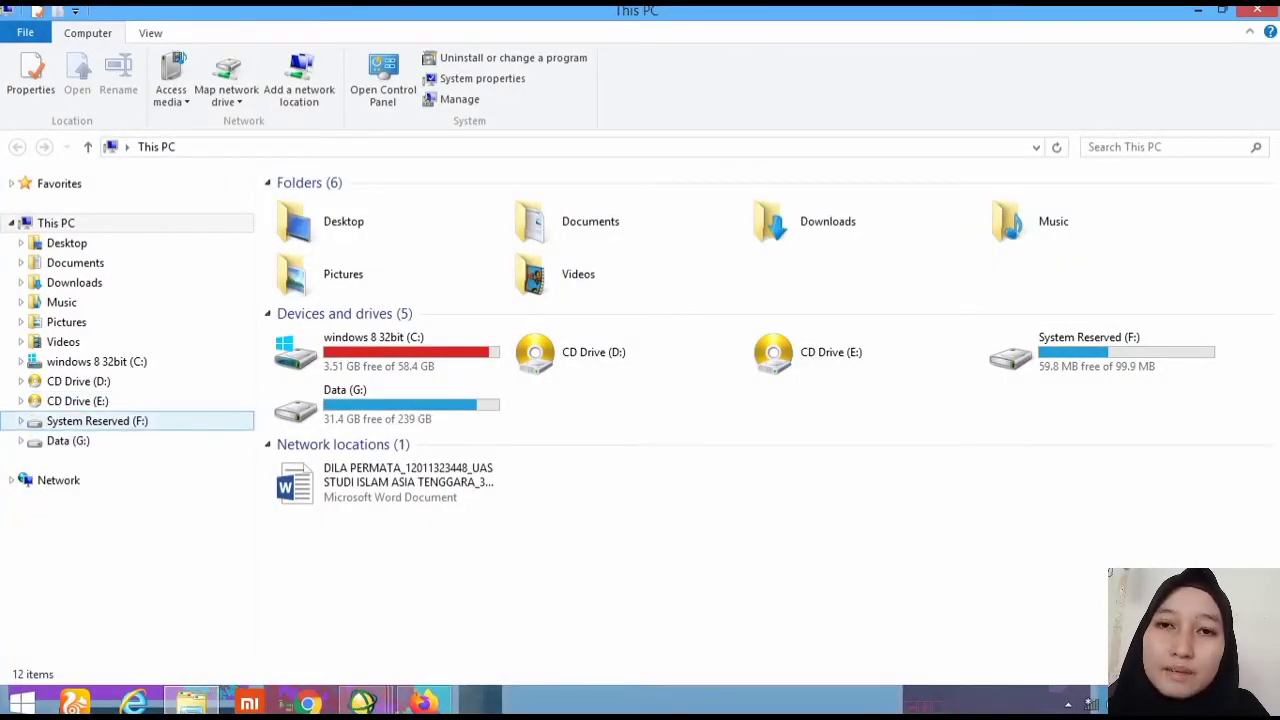
Step: In File Explorer, open the citra folder on Data (G:) and show its files as large icons to review the outputs
left_click(68, 441)
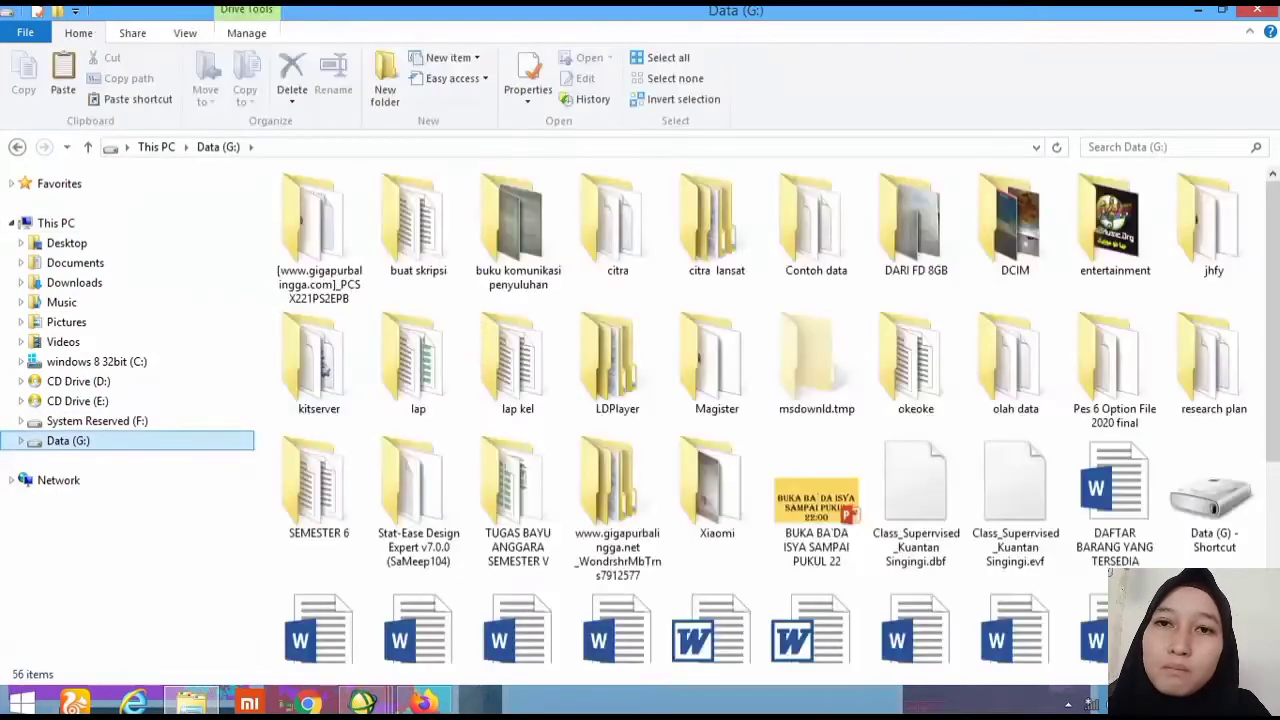
double_click(617, 225)
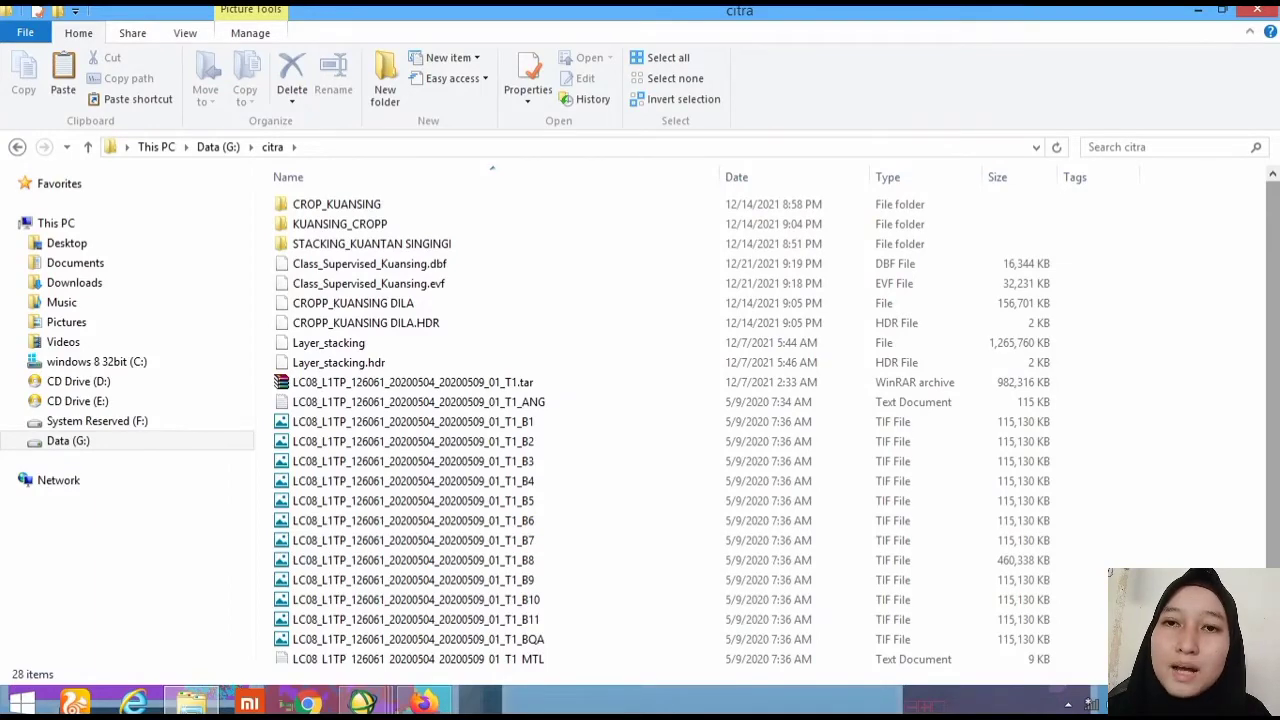
key("ctrl+shift+2")
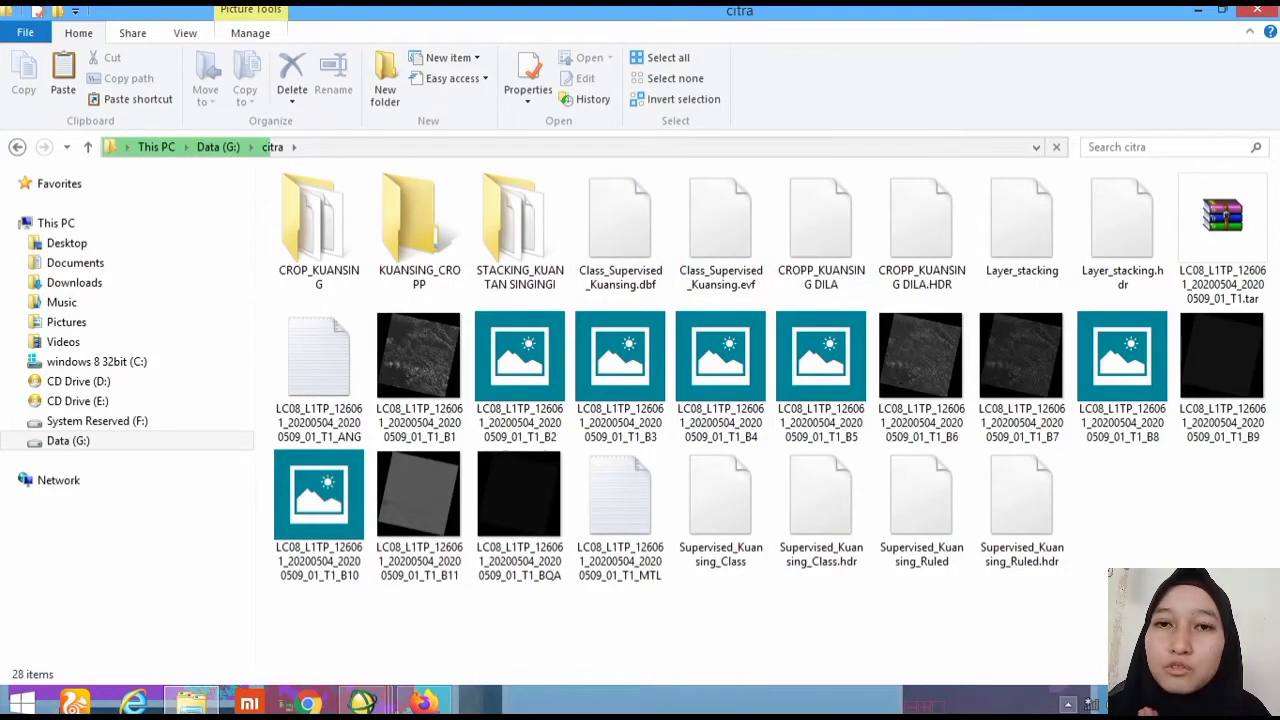
left_click(1068, 705)
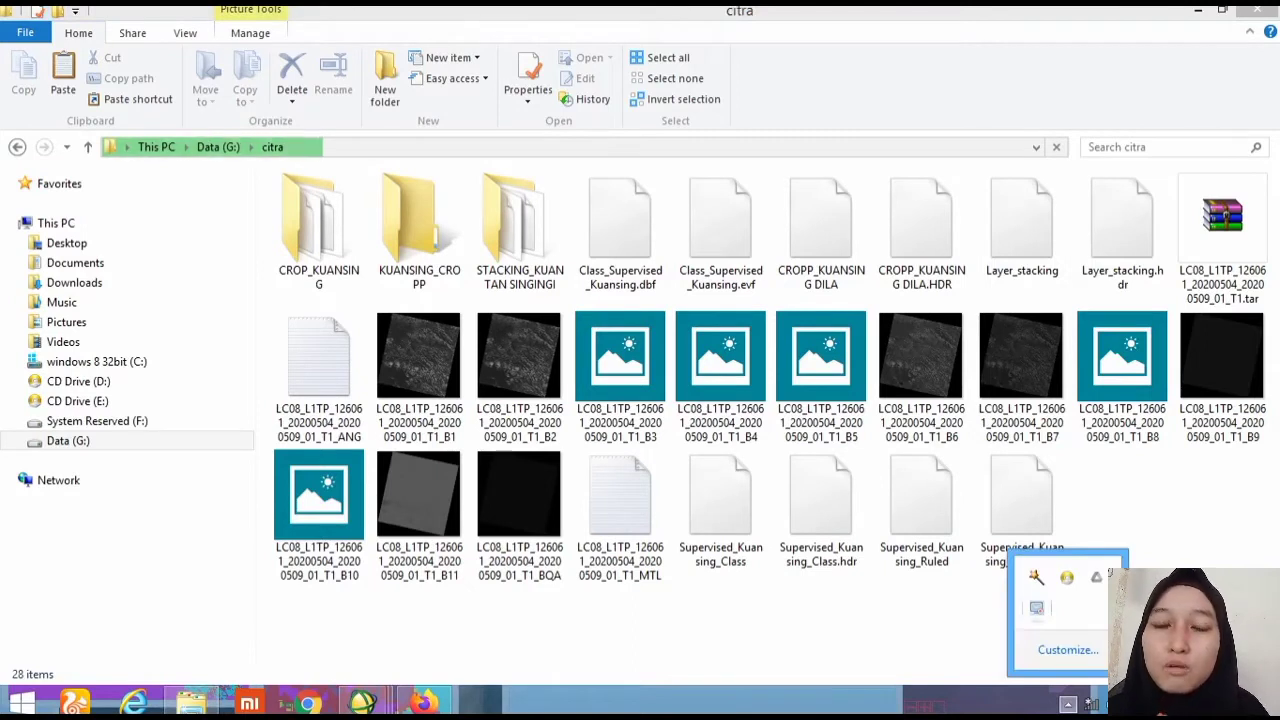